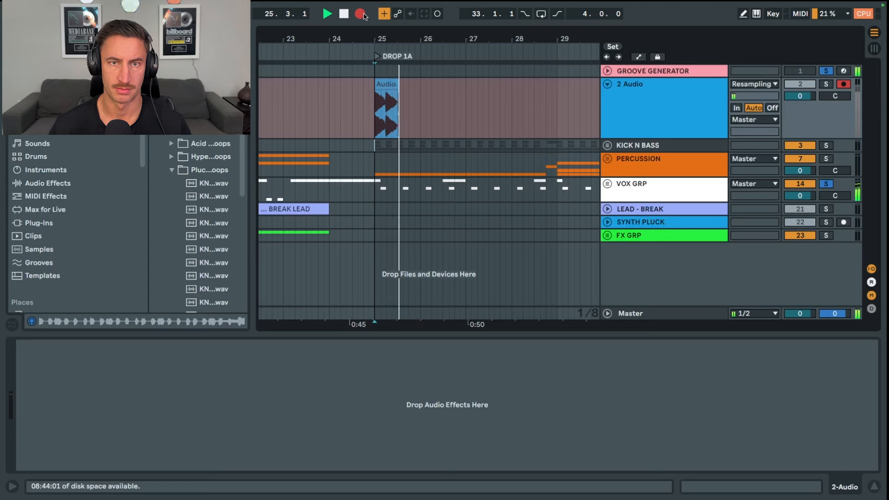
- Stop the resampled kick recording on the 2 Audio track and toggle the KICK pad's solo in the Groove Generator rack
key("space")
left_click(643, 93)
left_click(632, 71)
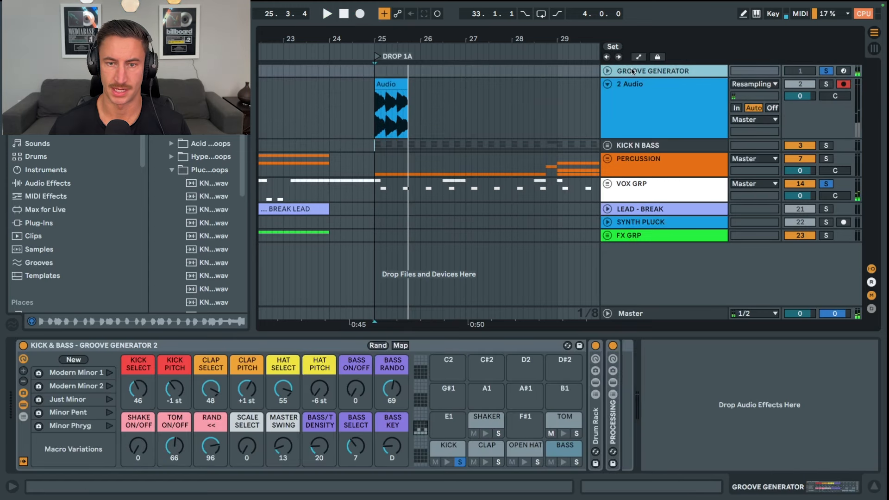
left_click(459, 462)
- Insert a MIDI track below the 2 Audio track and unfold it
left_click(636, 118)
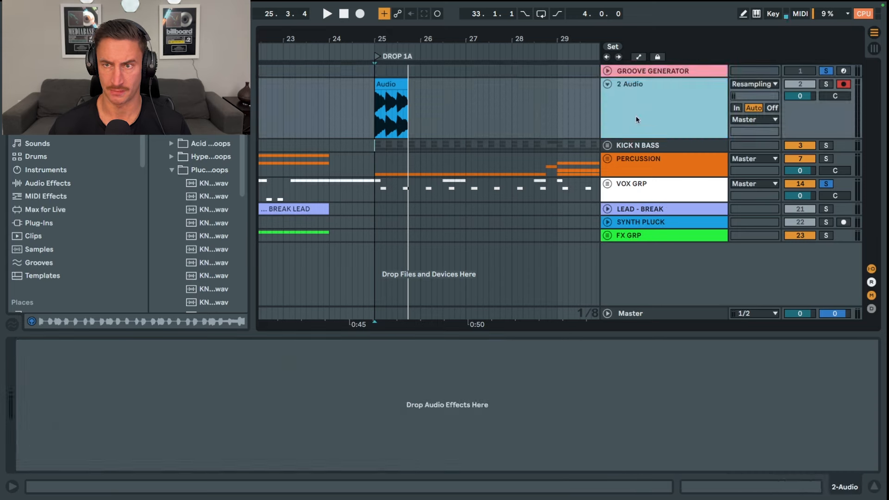
key("ctrl+shift+t")
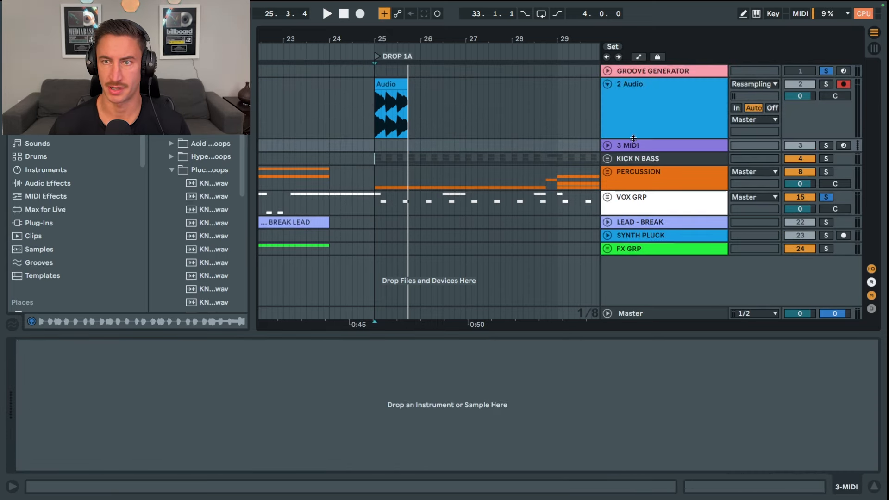
left_click(607, 145)
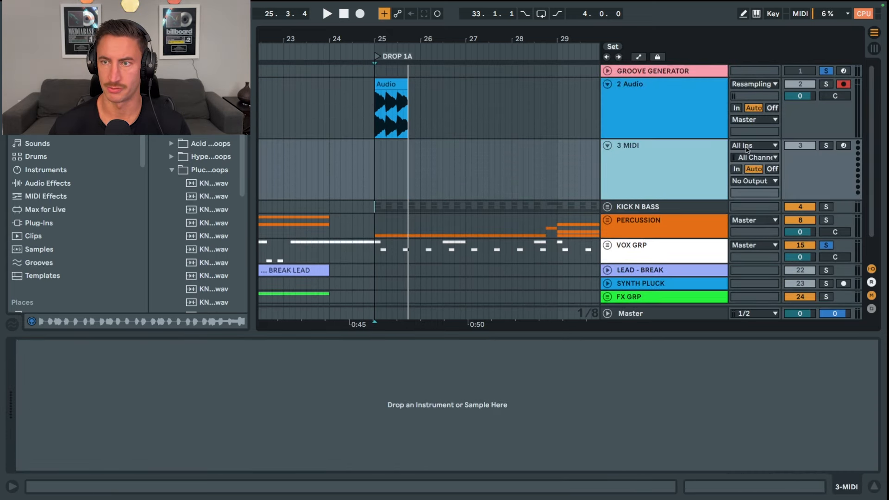
- Set the new MIDI track's input to GROOVE GENERATOR and arm the track for recording
left_click(746, 146)
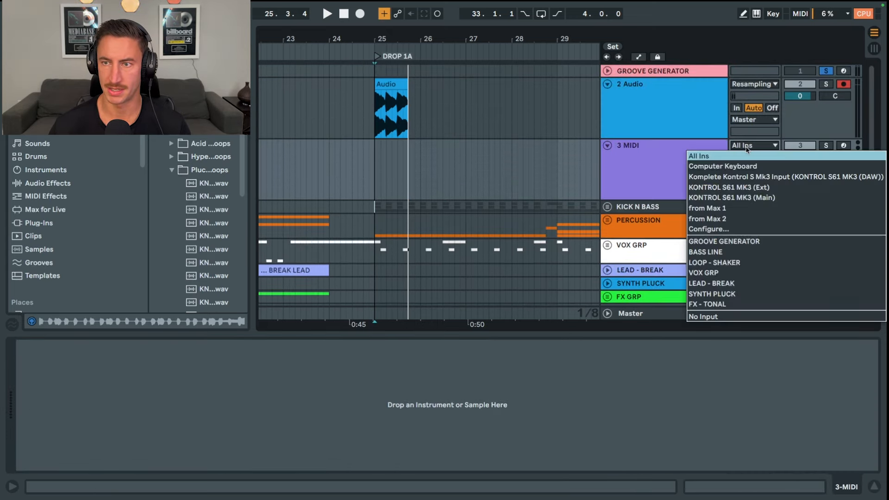
left_click(746, 241)
left_click(843, 147)
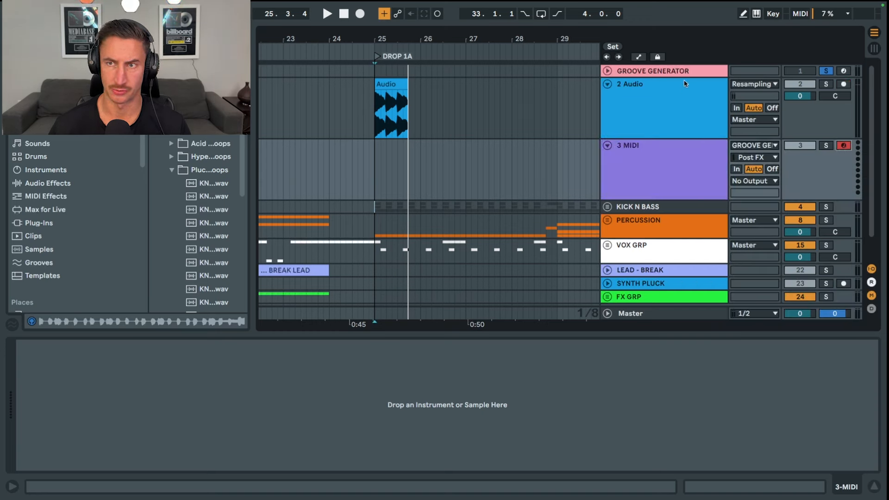
left_click(750, 157)
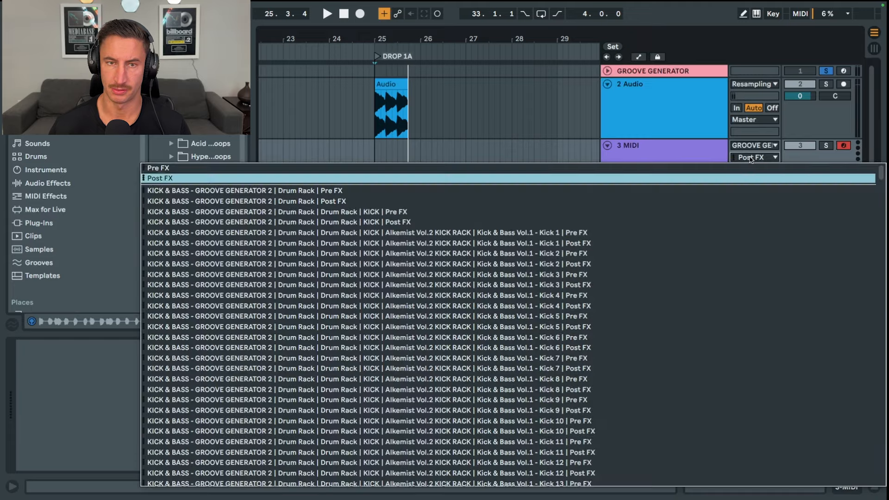
scroll(278, 268, "down", 8)
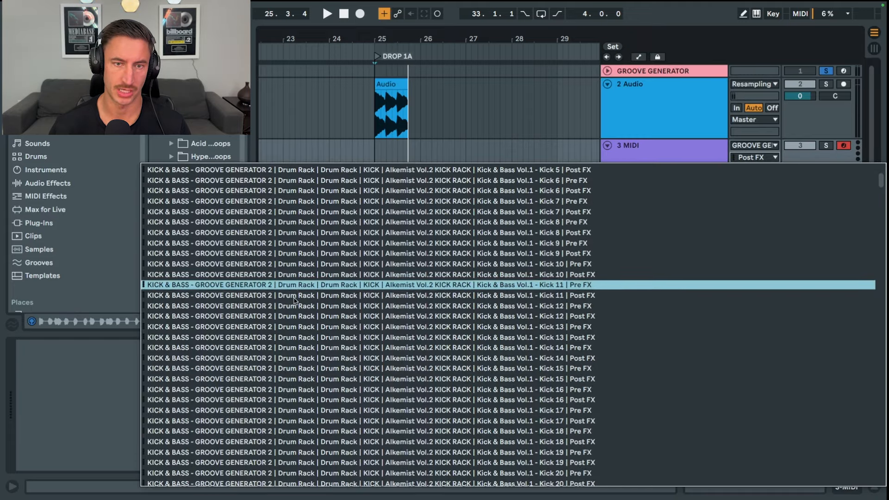
scroll(301, 301, "down", 4)
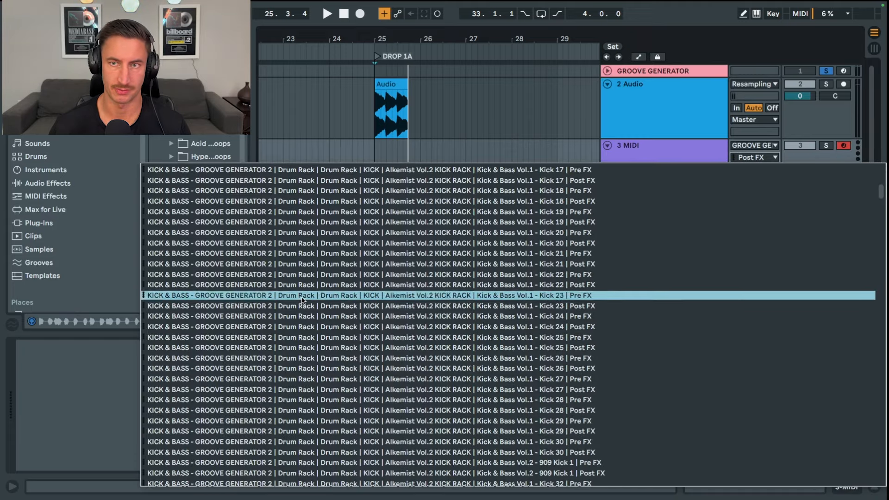
scroll(301, 299, "up", 6)
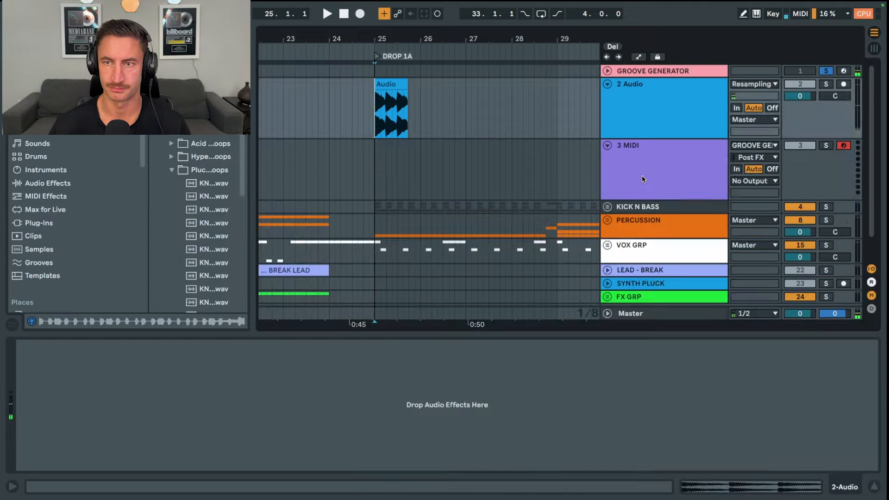
- Set the MIDI track's input channel to the BASS chain's HIGH 808 | Pre FX and record its MIDI from bar 25 to bar 27
key("space")
left_click(642, 179)
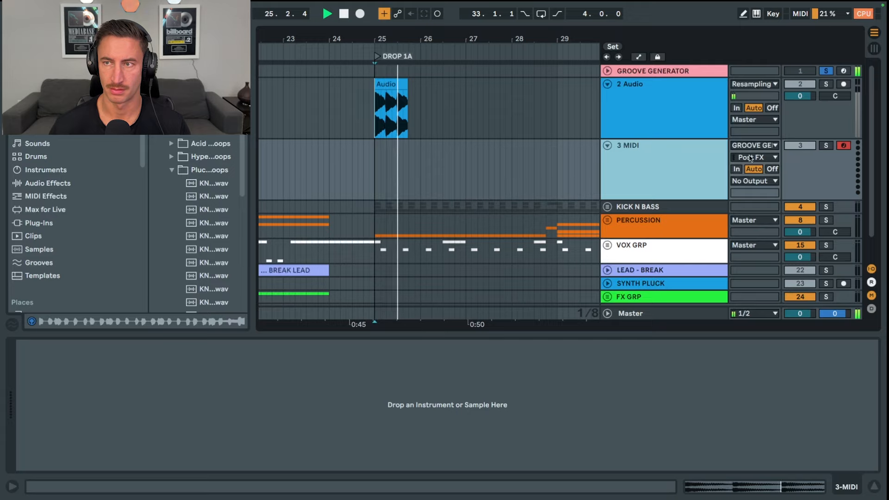
left_click(755, 158)
scroll(374, 323, "down", 20)
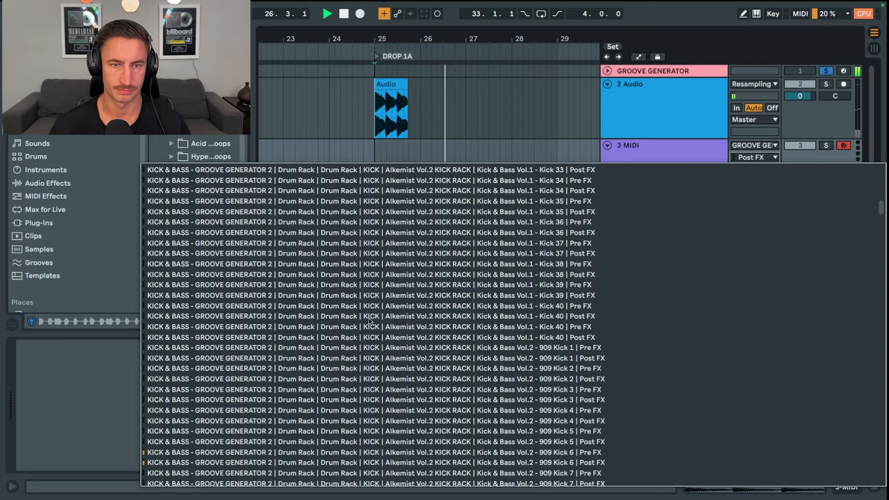
scroll(369, 319, "down", 15)
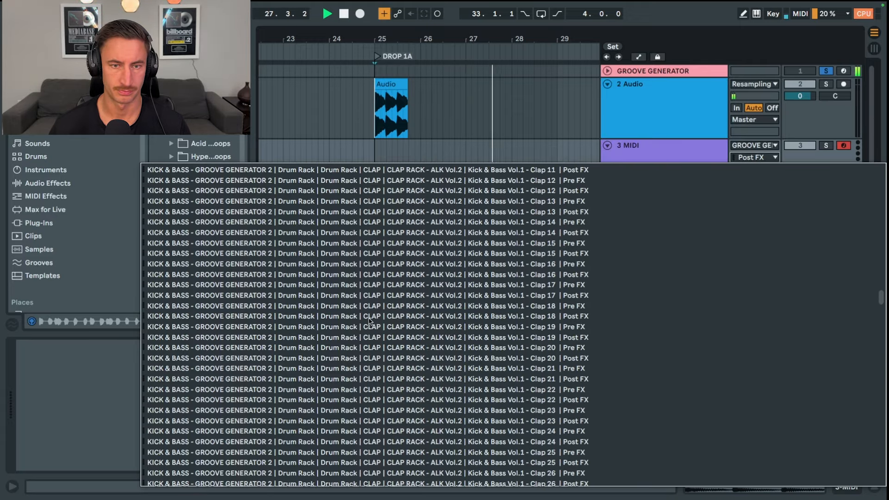
scroll(369, 319, "down", 20)
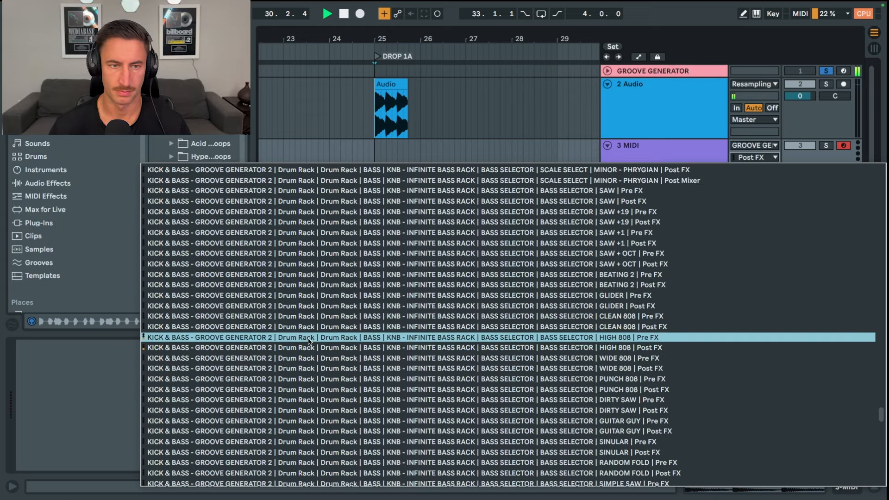
left_click(308, 338)
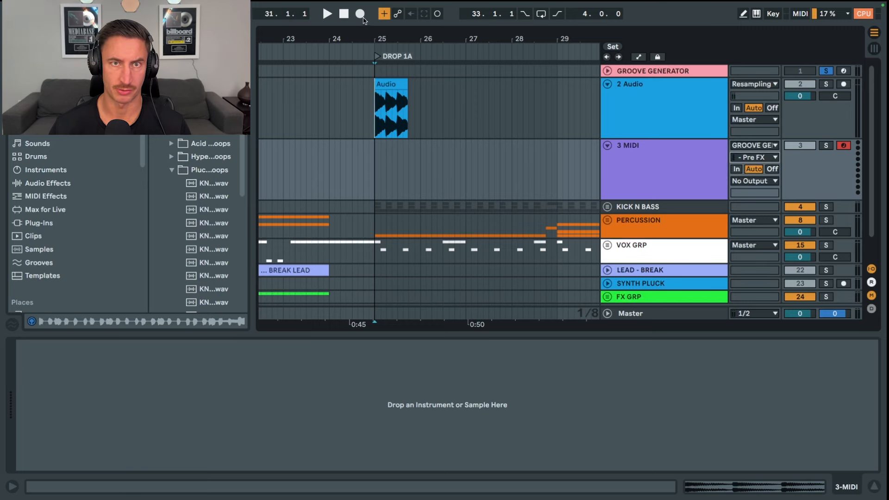
left_click(361, 15)
scroll(460, 145, "up", 2)
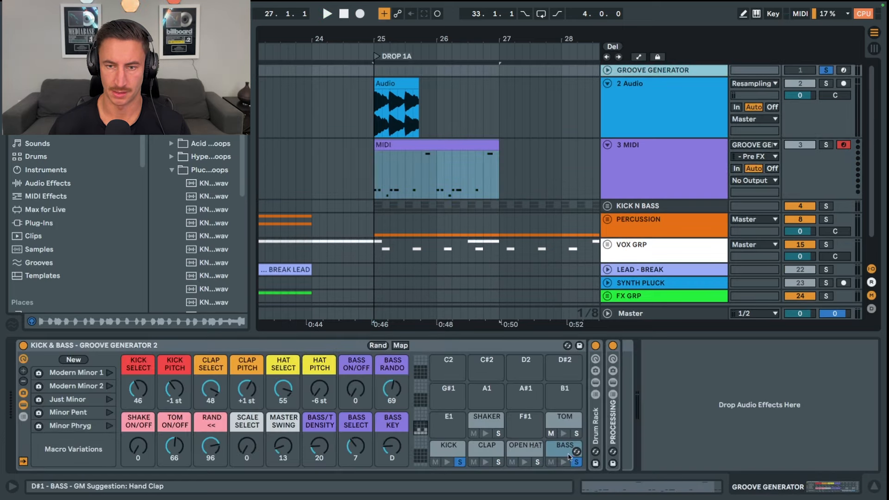
- Open the Groove Generator's BASS chain and examine the Bass Selector's HIGH 808 chain and its effects, playing the drop
double_click(564, 451)
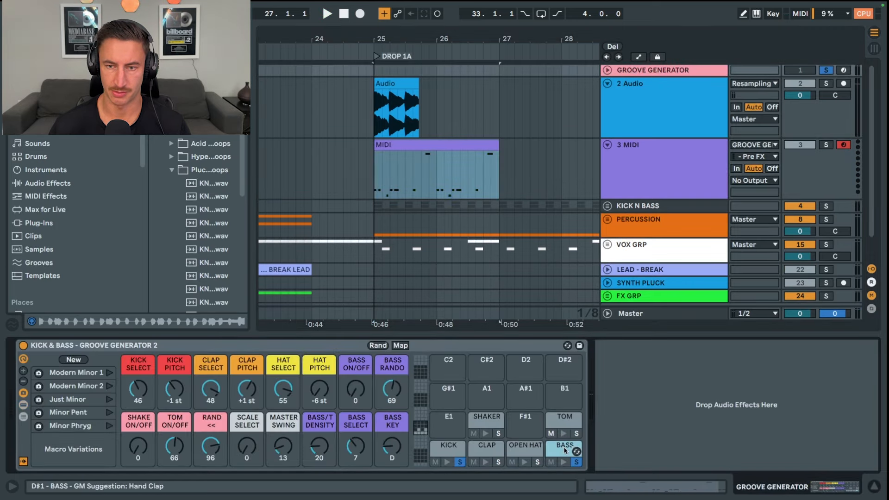
double_click(565, 450)
scroll(556, 425, "right", 12)
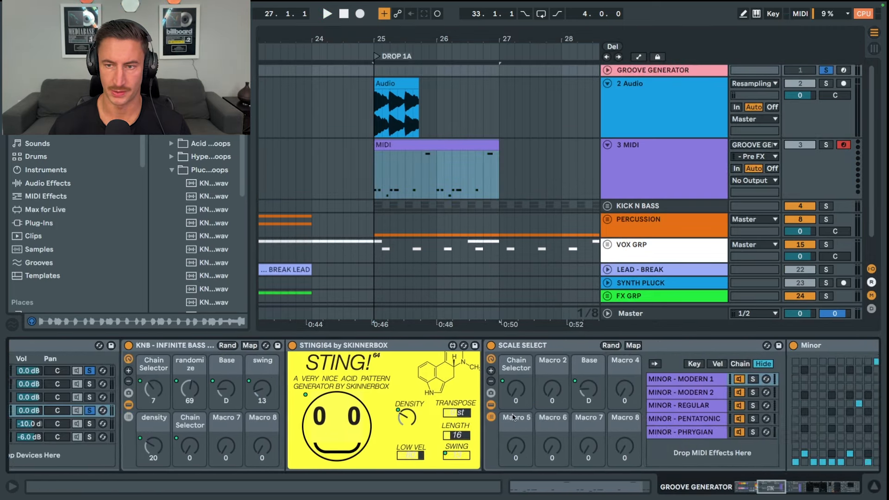
scroll(513, 417, "right", 10)
key("space")
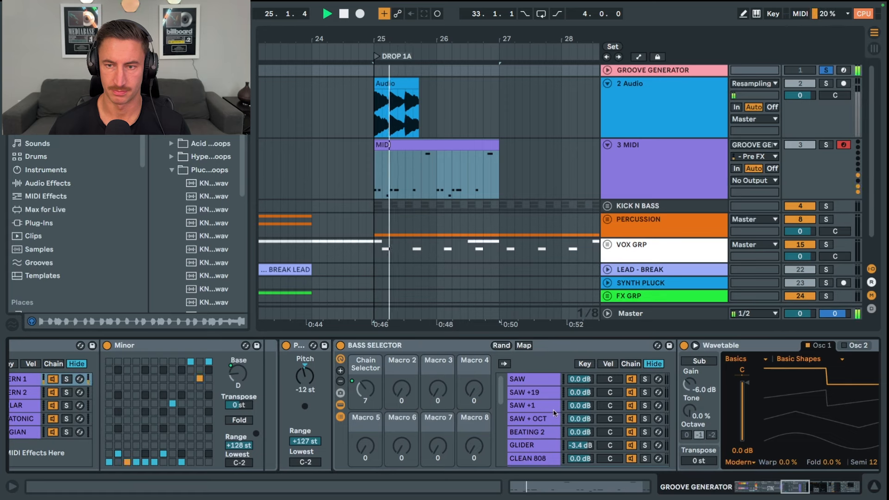
scroll(554, 412, "down", 5)
scroll(583, 416, "up", 3)
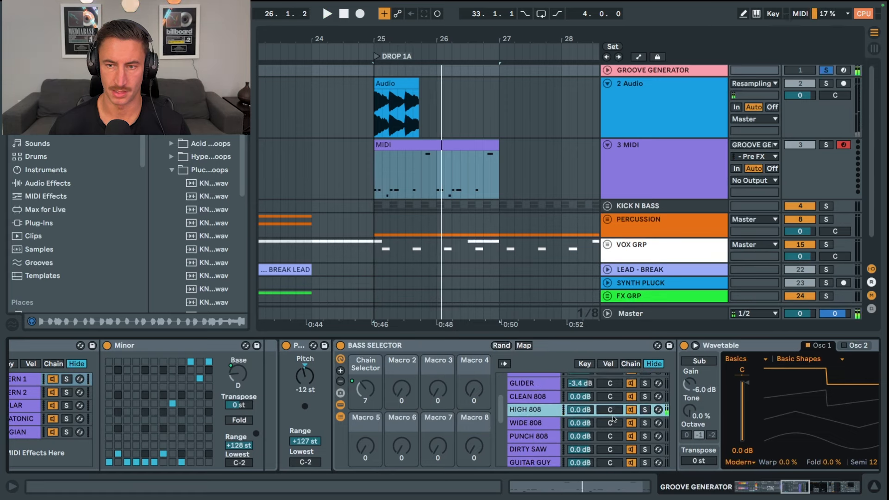
scroll(648, 408, "right", 15)
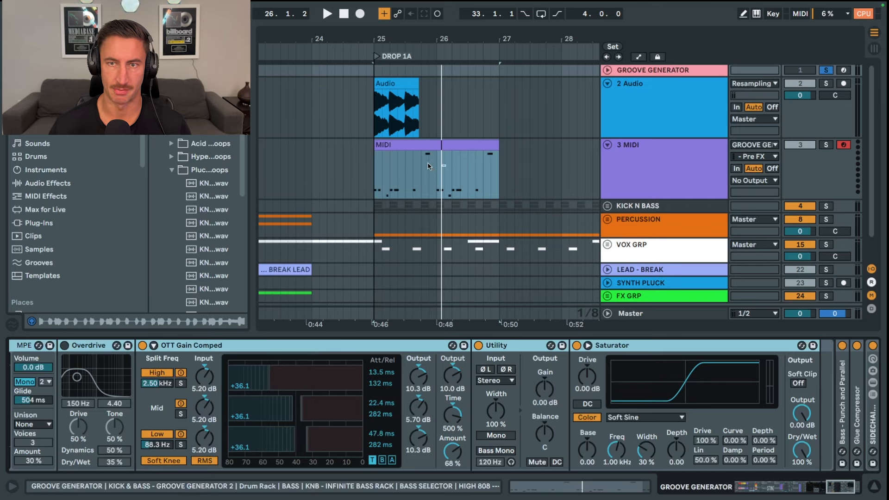
left_click(428, 166)
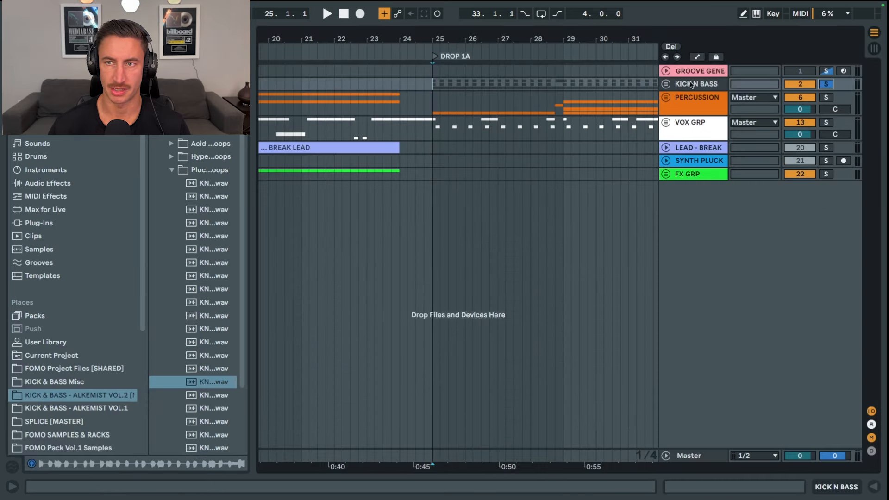
- Play the KICK N BASS group from bar 25 and unfold it to show its tracks
left_click(672, 85)
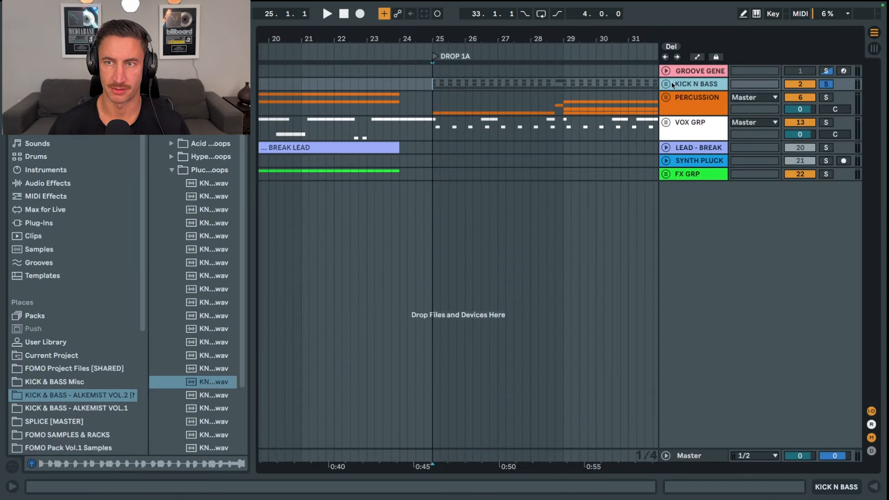
key("space")
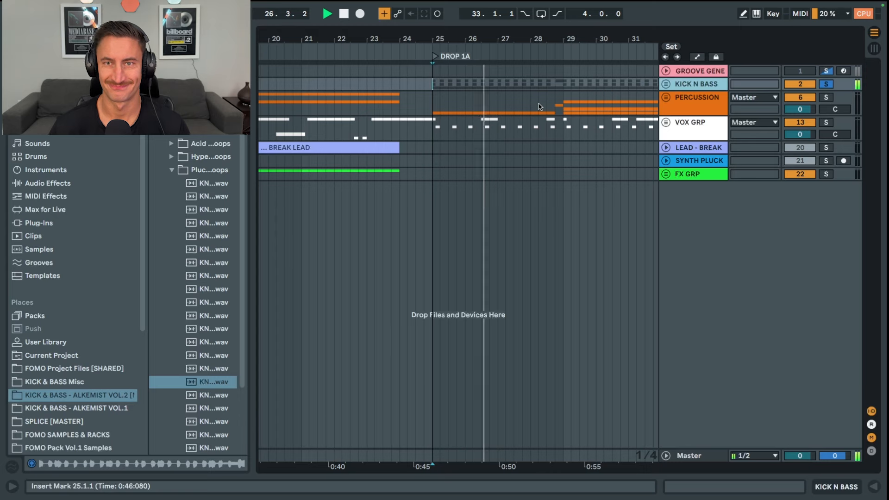
left_click(666, 84)
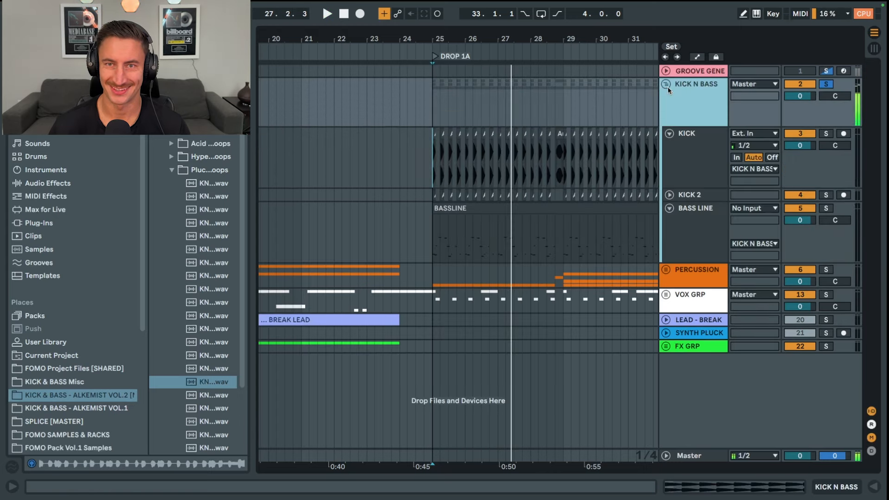
key("space")
- Examine the device chains of the KICK and KICK 2 tracks at the start of DROP 1A, unfolding KICK 2
left_click_drag(442, 39, 442, 78)
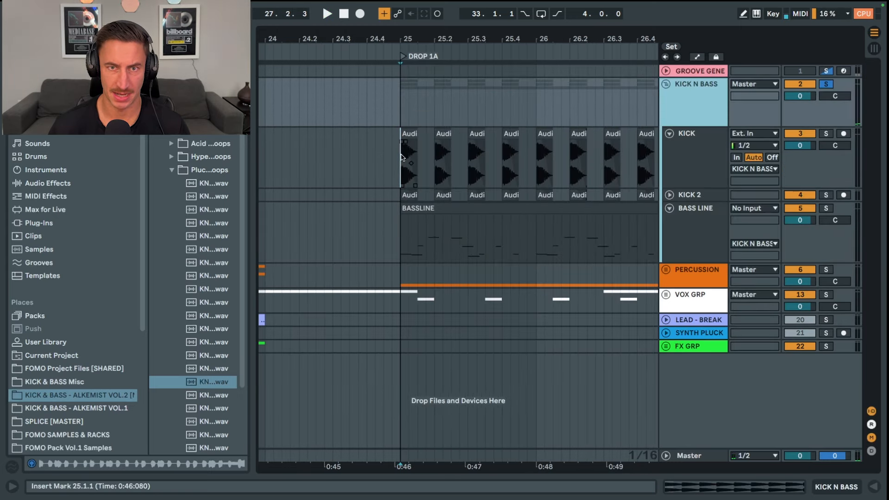
left_click(403, 157)
left_click(693, 173)
double_click(693, 172)
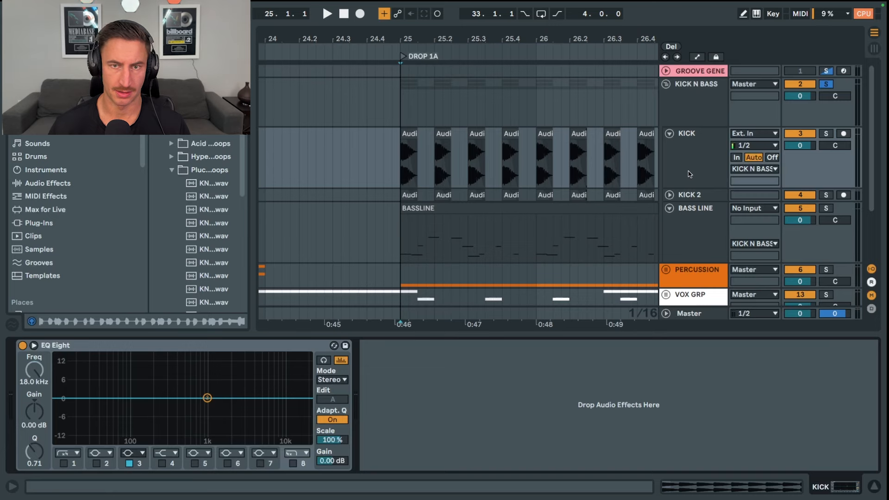
left_click(679, 191)
left_click(669, 194)
scroll(625, 180, "down", 2)
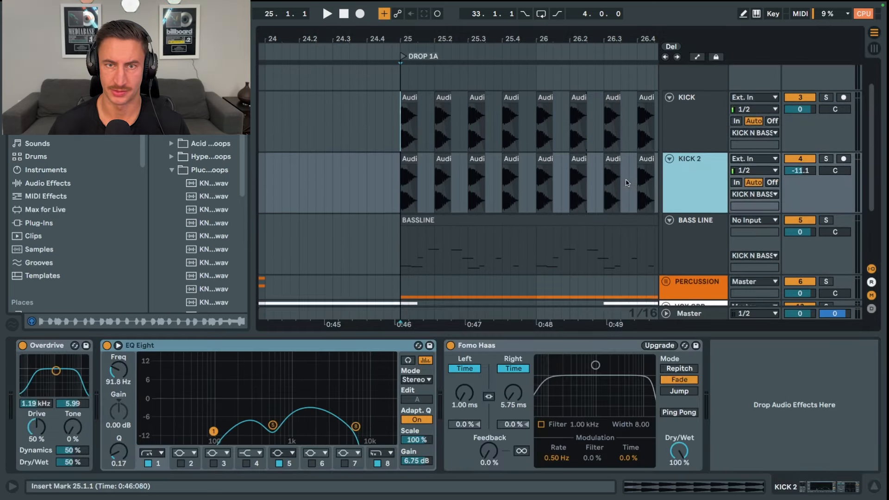
- Solo the KICK 2 track and play it from bar 25 with its Fomo Haas device selected
key("s")
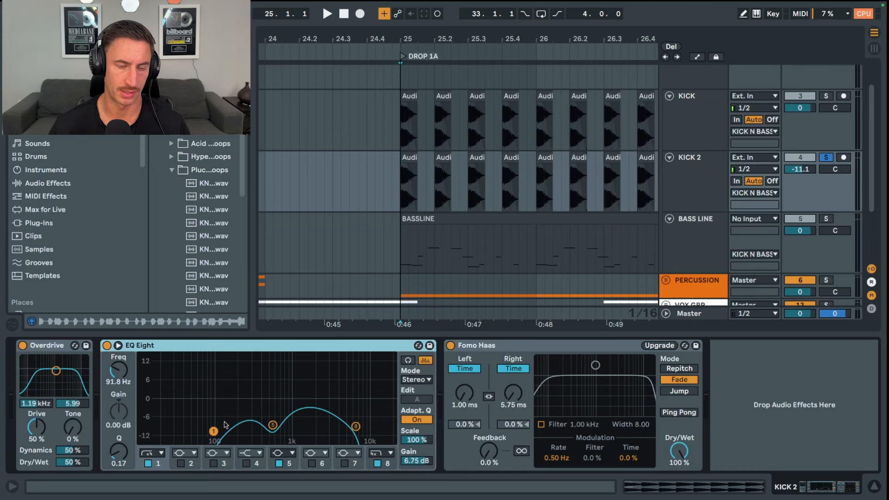
left_click(473, 355)
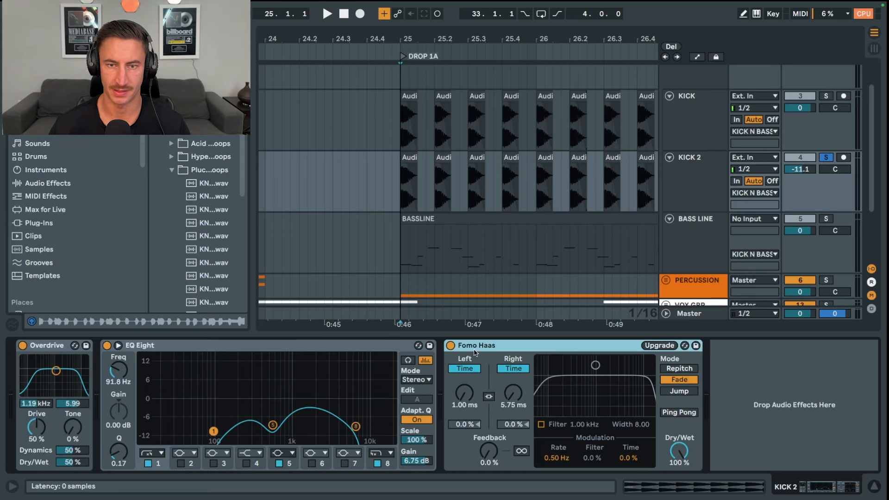
key("space")
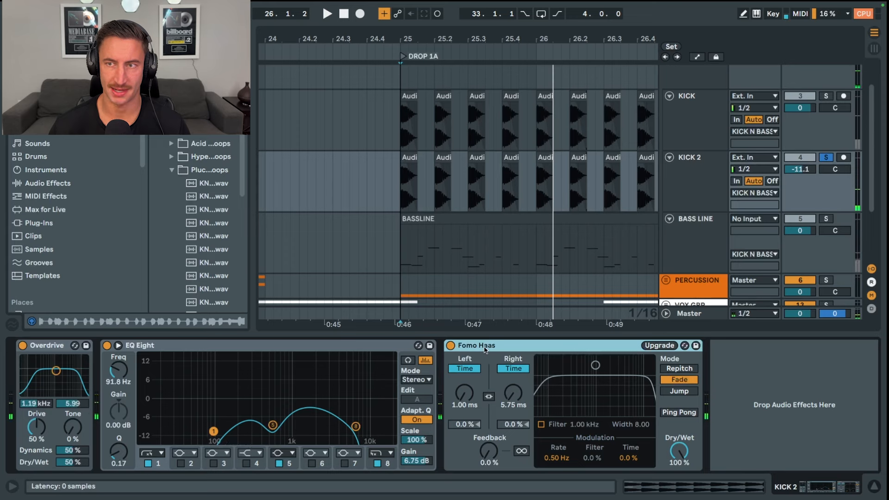
- Solo the BASS LINE track, play it from bar 25 with its Wavetable chain in view, and show the arrangement's automation lanes
key("space")
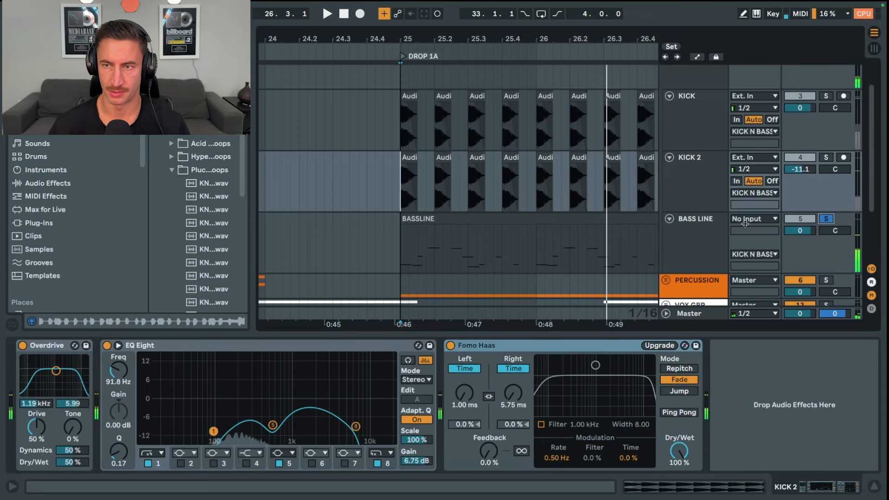
left_click(691, 229)
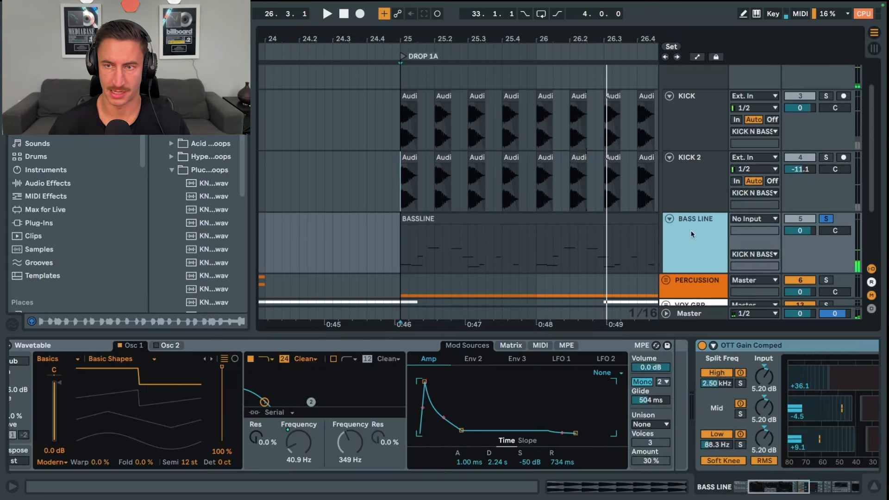
key("space")
left_click_drag(479, 39, 479, 17)
left_click(506, 388)
scroll(505, 388, "right", 2)
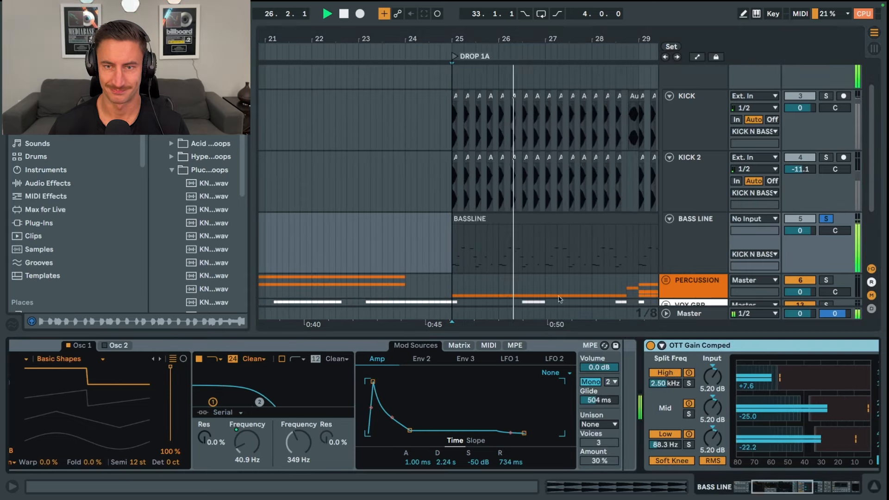
scroll(547, 255, "right", 4)
key("a")
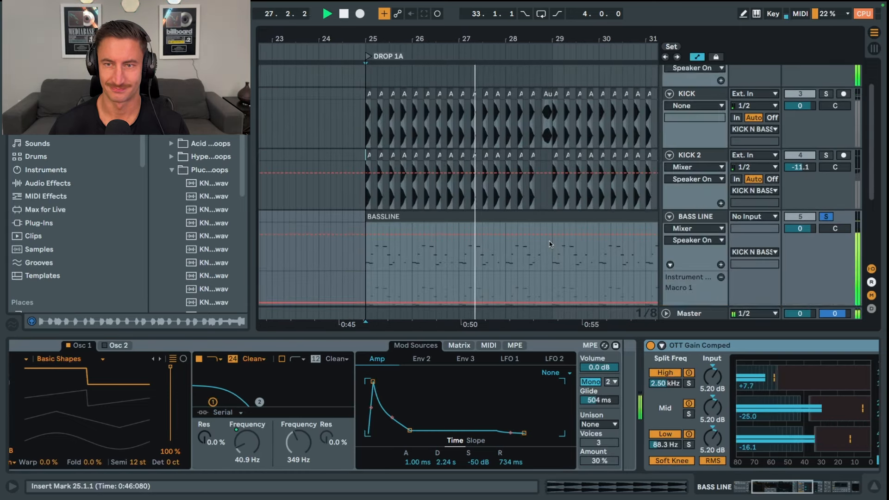
- Stop playback and set the start position to bar 32 on the BASS LINE track, where the Macro 1 automation ramps up
scroll(549, 246, "down", 3)
key("space")
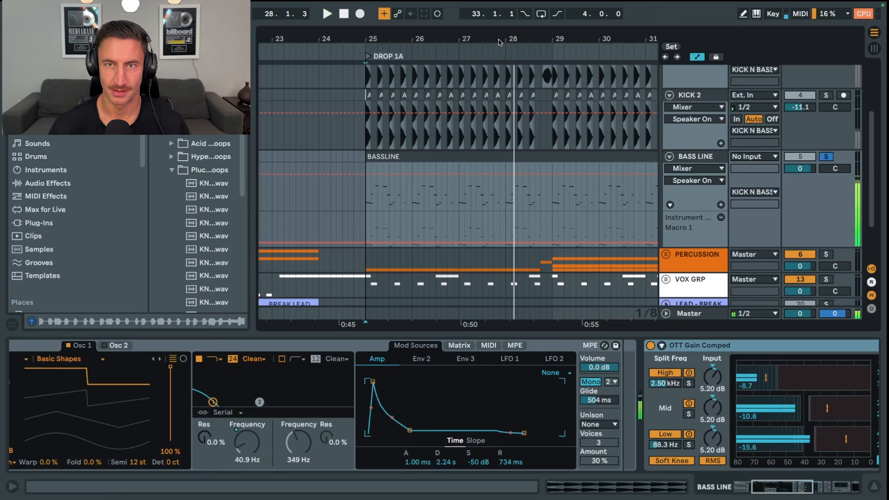
left_click_drag(500, 39, 501, 28)
scroll(546, 153, "right", 3)
left_click(563, 201)
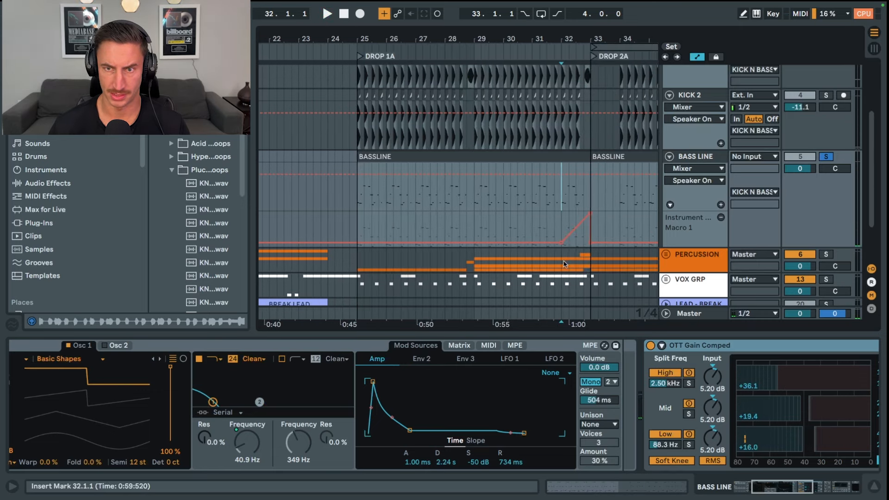
- Select the bass line's Wavetable device, play the filter automation rise from bar 32, and hide the automation lanes
scroll(350, 347, "left", 5)
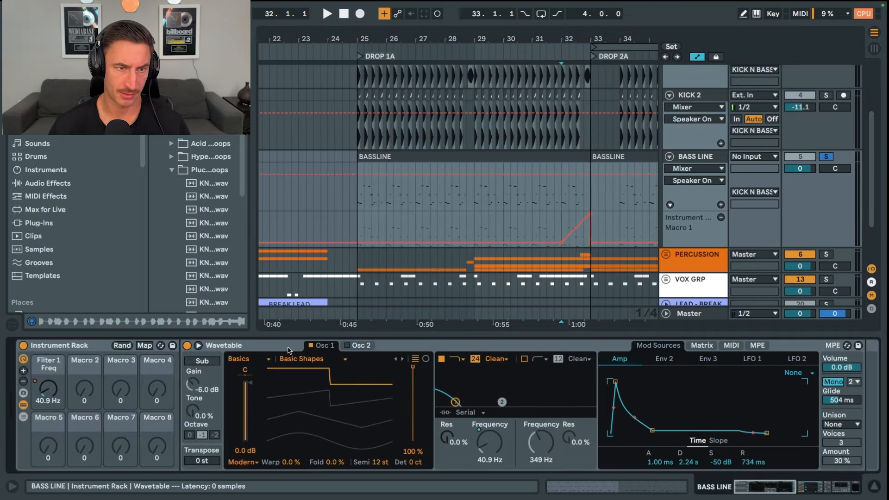
left_click(396, 346)
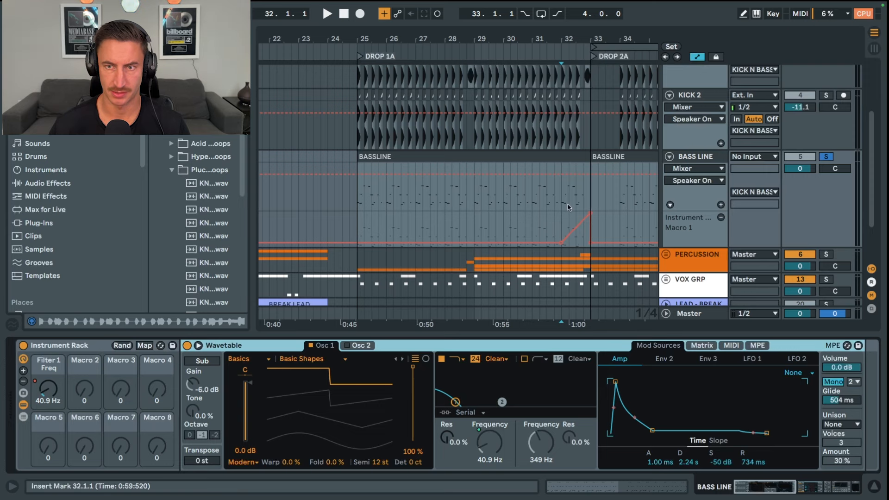
key("space")
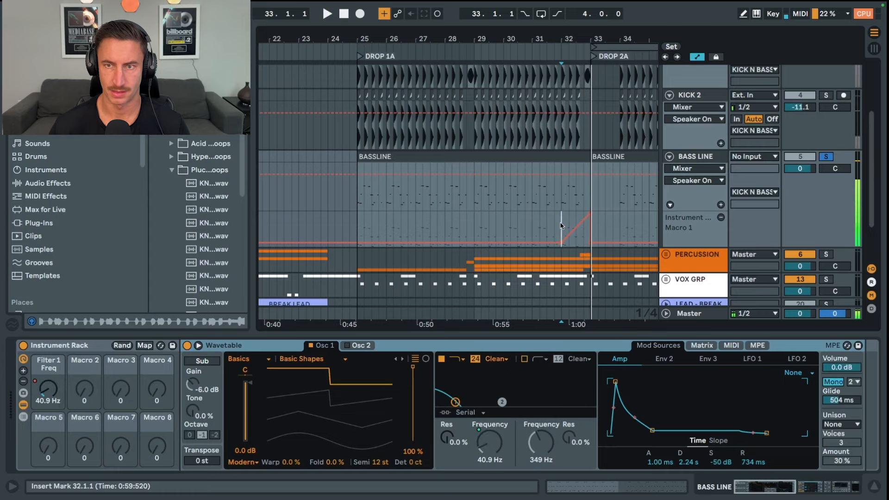
key("a")
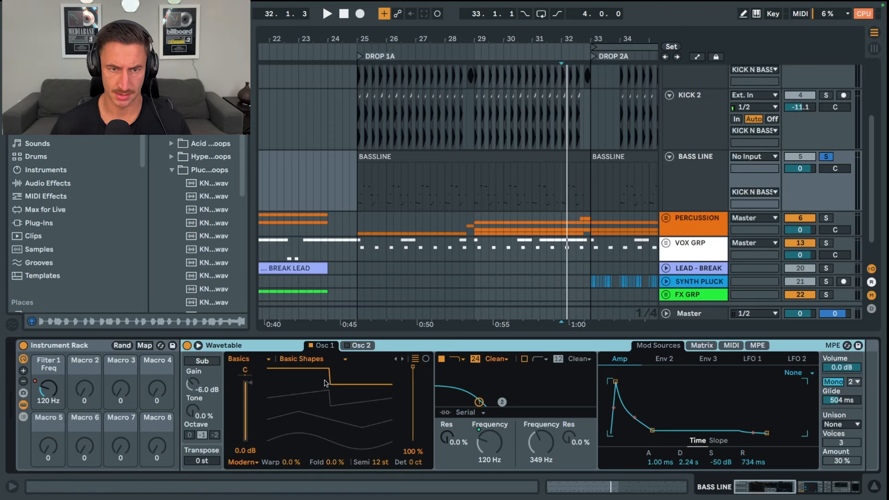
- Play the bass line from bar 32 while examining Wavetable's filter frequency, and check its Env 2 envelope and modulation matrix
scroll(340, 385, "right", 5)
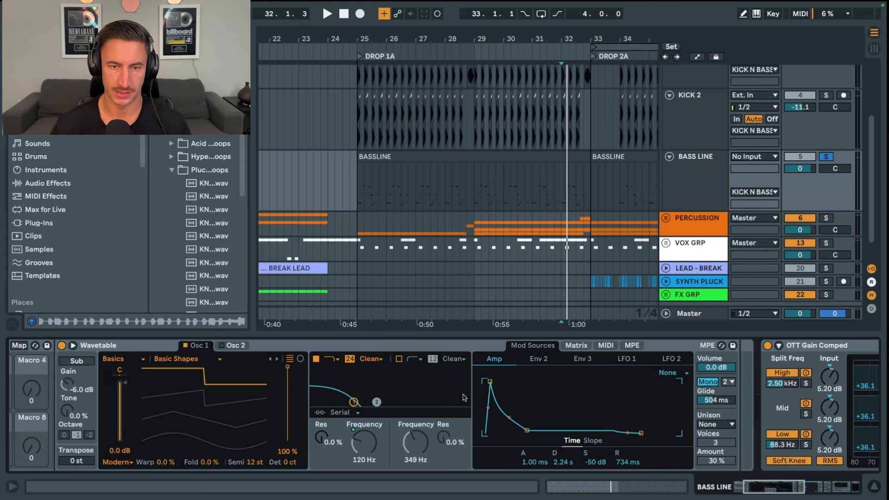
key("space")
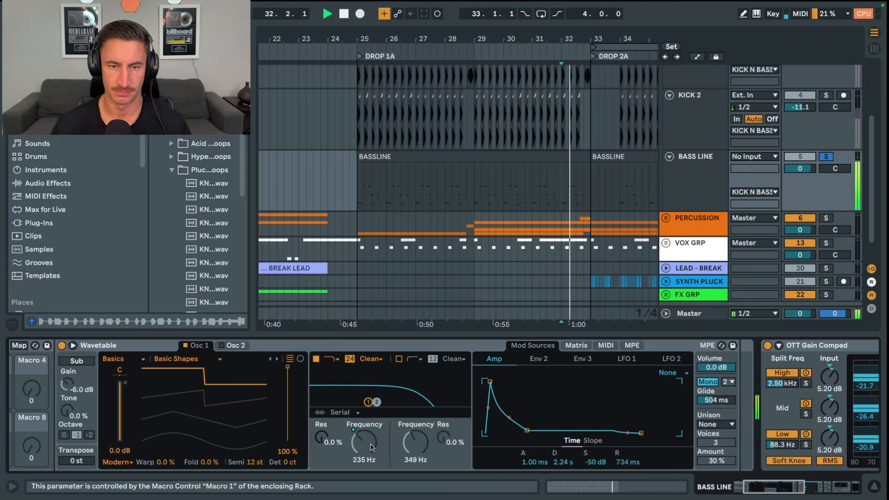
key("space")
left_click(539, 358)
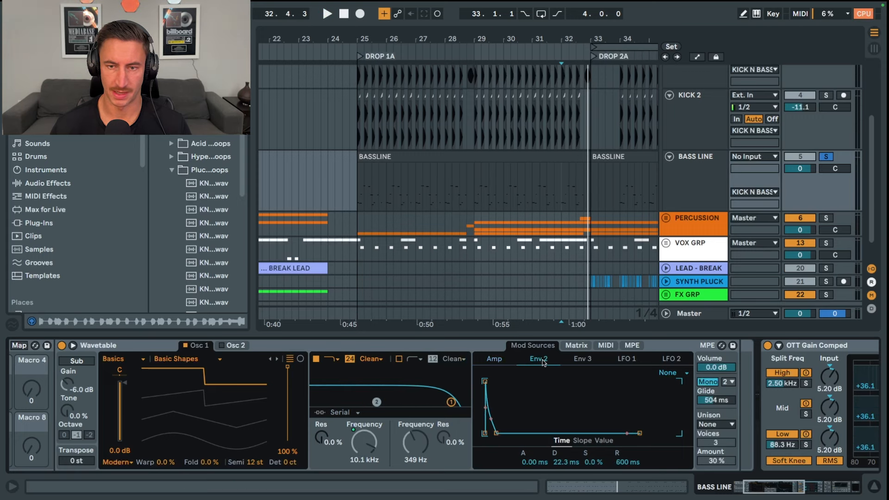
left_click(577, 347)
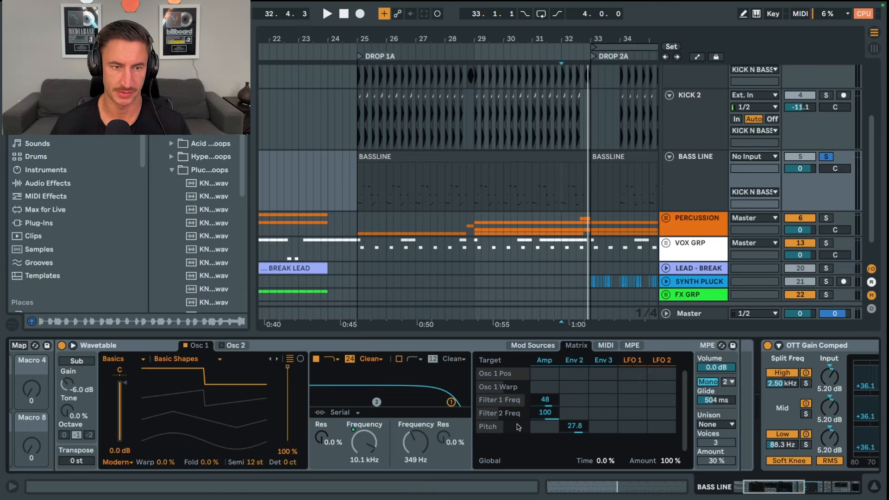
key("space")
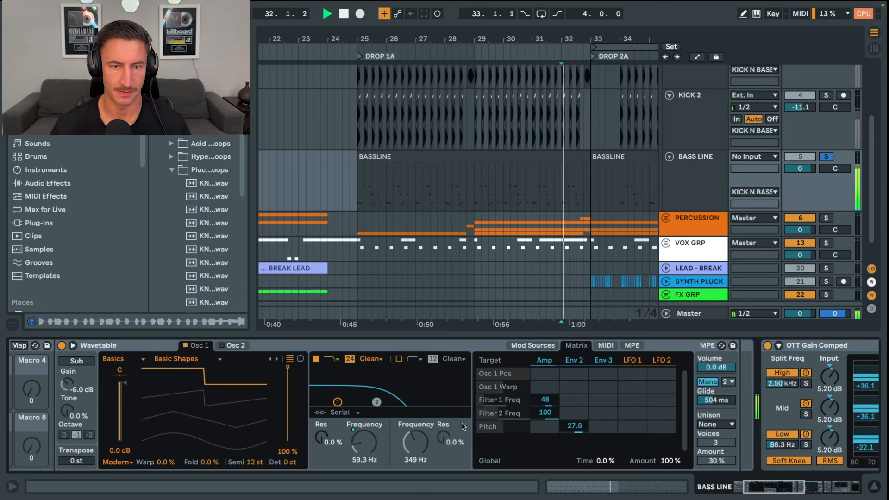
key("space")
- Compare the bass line from bar 32 with its OTT Gain Comped, Utility and Saturator devices bypassed together and re-enabled
scroll(462, 427, "right", 7)
left_click(494, 349)
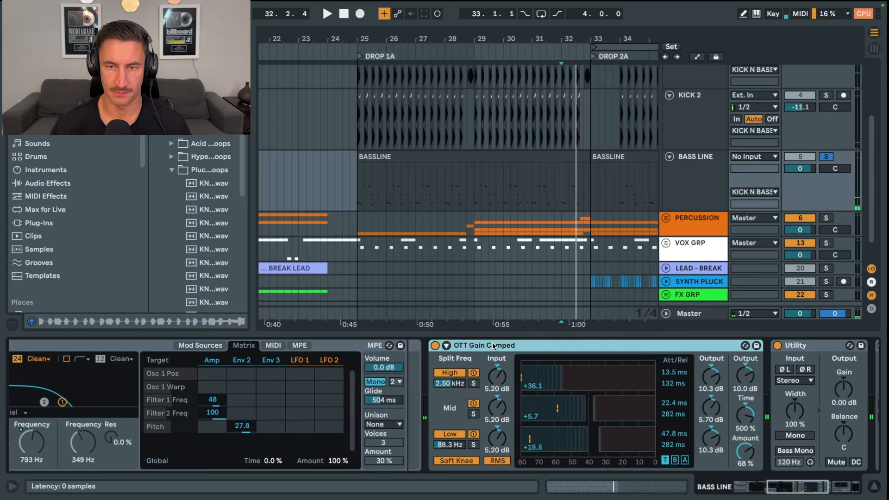
scroll(514, 379, "right", 2)
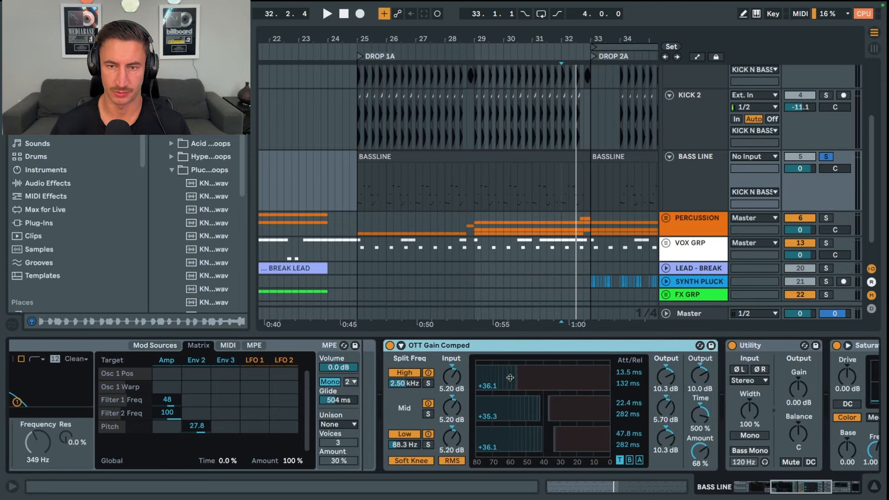
scroll(510, 377, "right", 5)
key("space")
key("space")
scroll(139, 370, "right", 7)
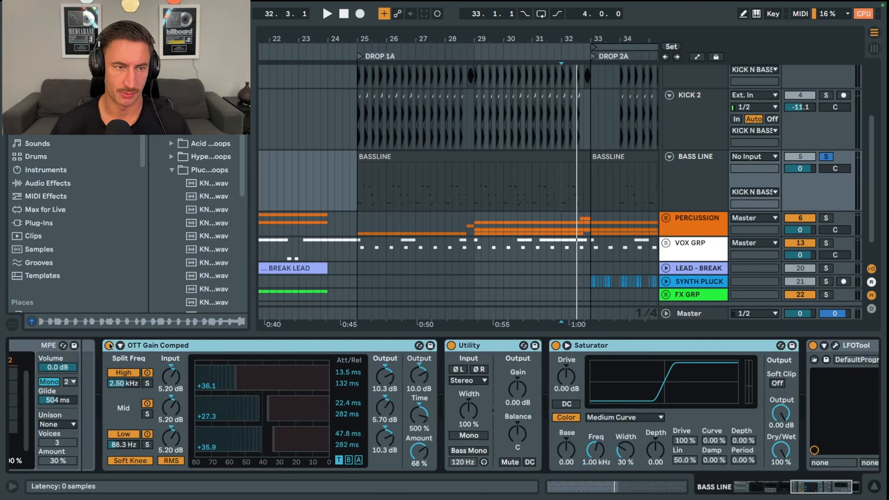
key("space")
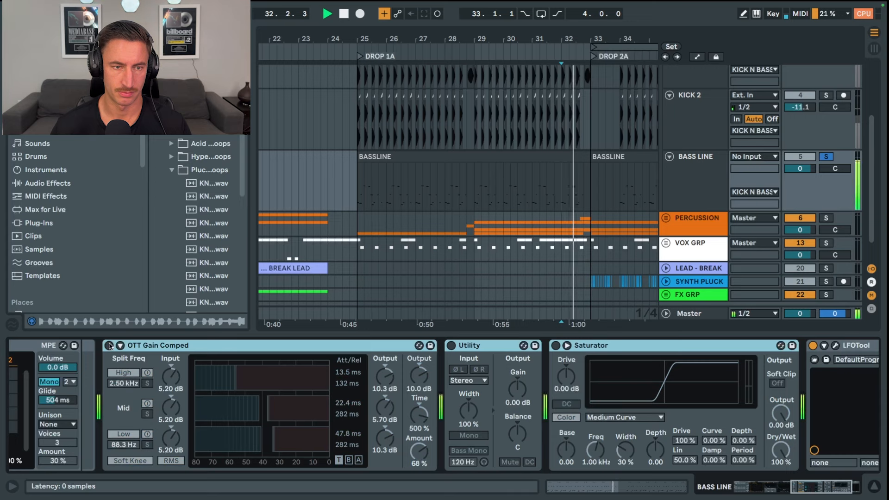
key("space")
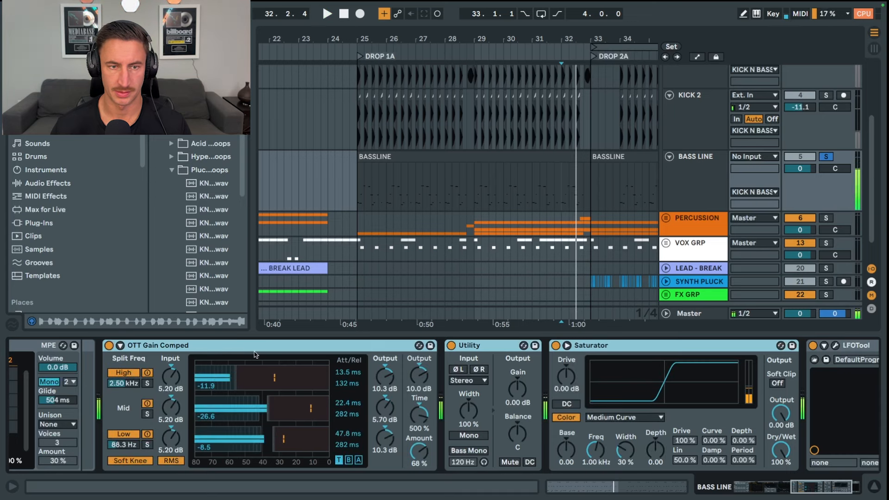
- Play the bass line from bar 32 with only the Saturator bypassed, and turn it back on to compare the sound
left_click(287, 347)
left_click(582, 347)
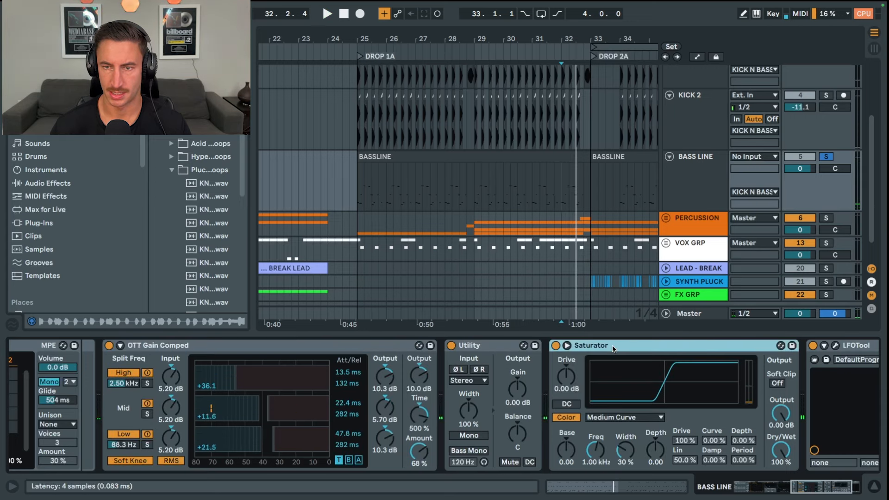
scroll(582, 351, "right", 2)
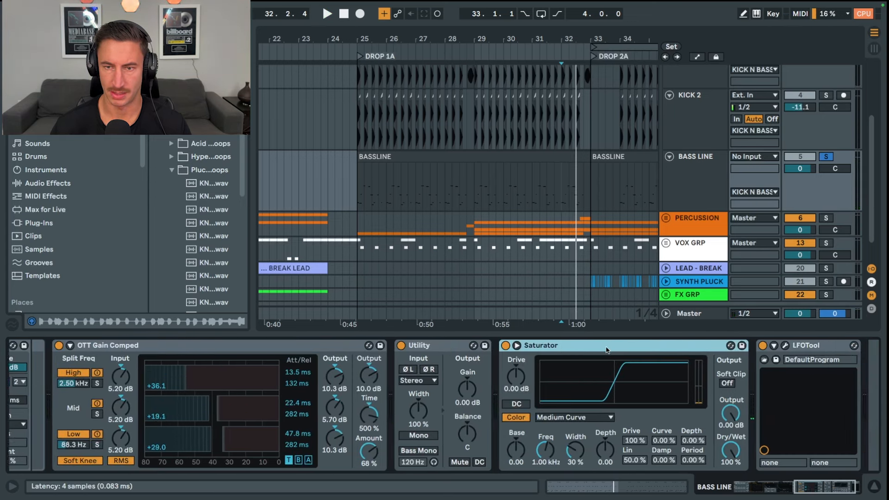
left_click(507, 346)
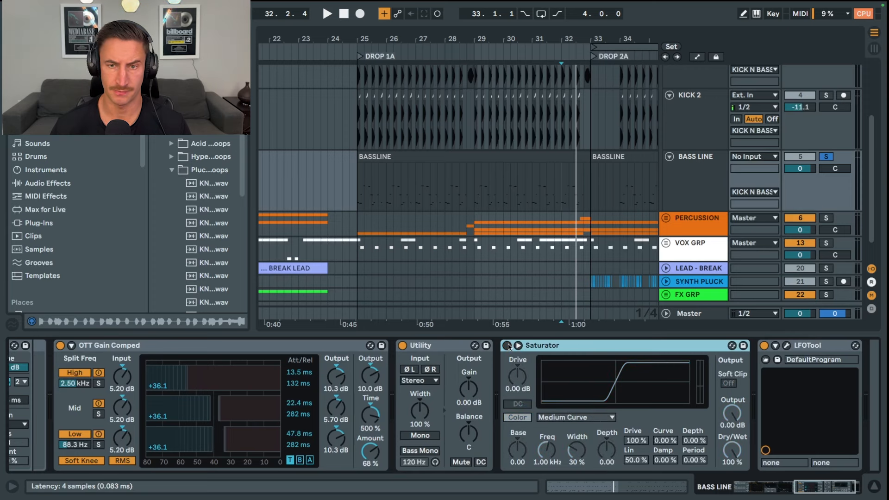
key("space")
left_click(508, 346)
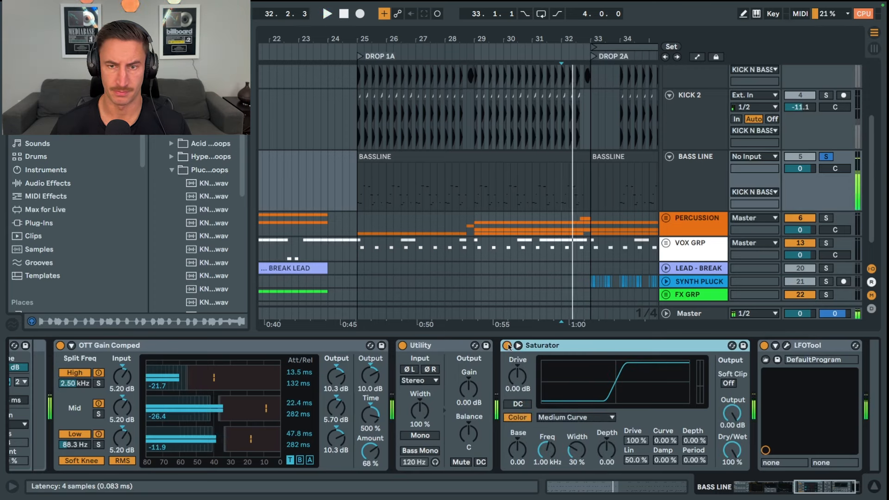
left_click(765, 359)
key("space")
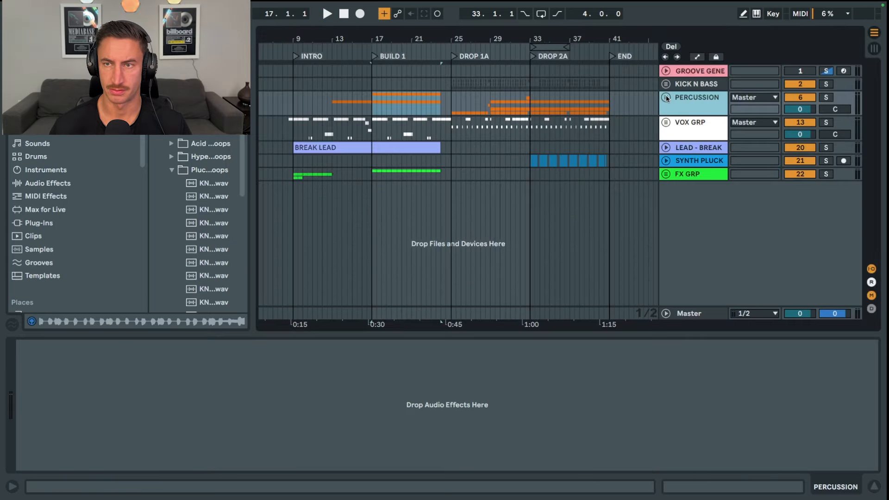
- Unfold and solo the PERCUSSION group, and play the SNARE track's Snare Build Loop 01 clip from bar 17
left_click(667, 97)
left_click(827, 97)
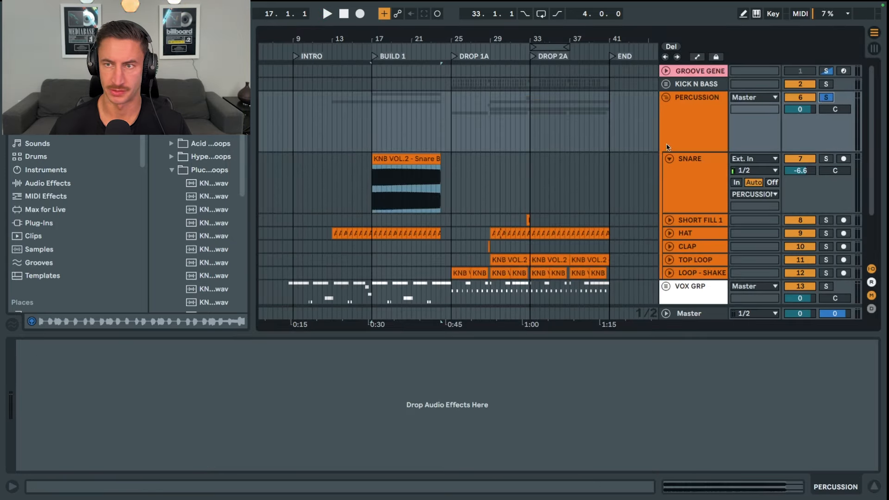
left_click(393, 163)
left_click_drag(400, 40, 419, 92)
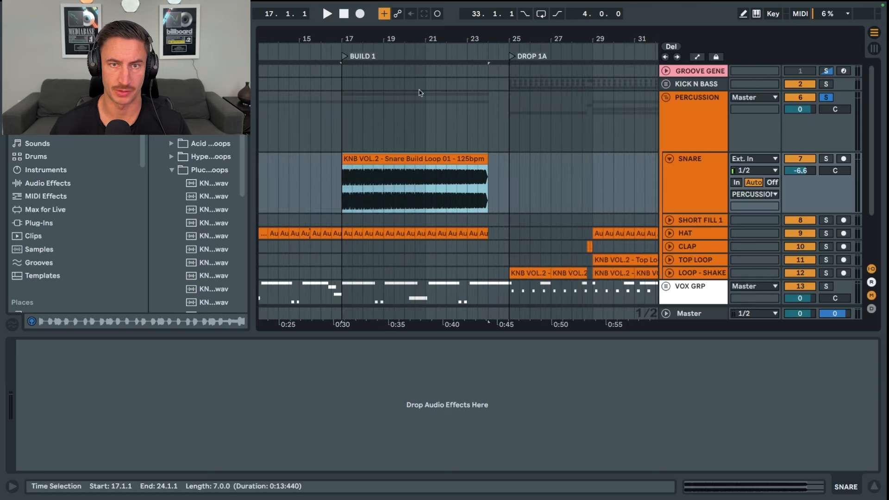
scroll(445, 160, "left", 2)
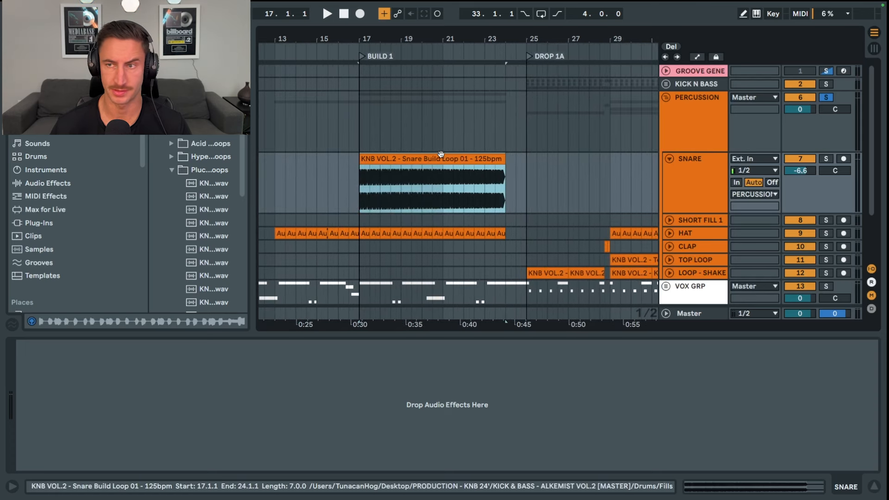
scroll(472, 167, "left", 2)
key("space")
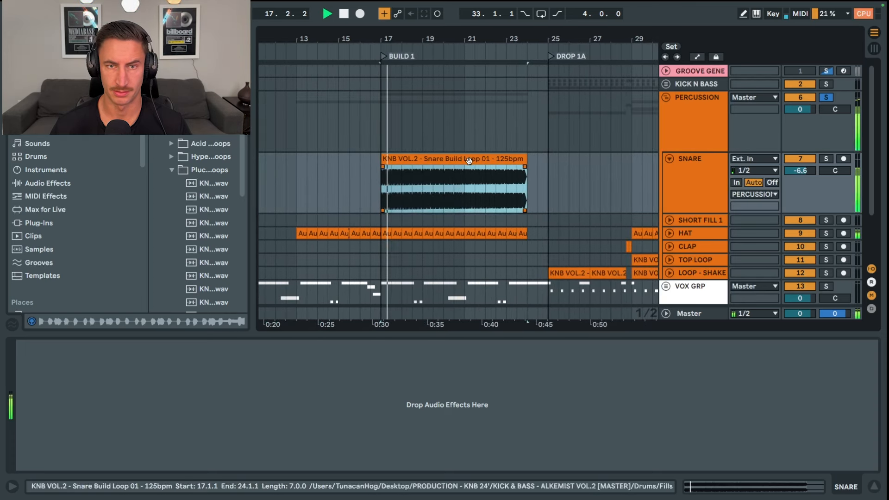
key("space")
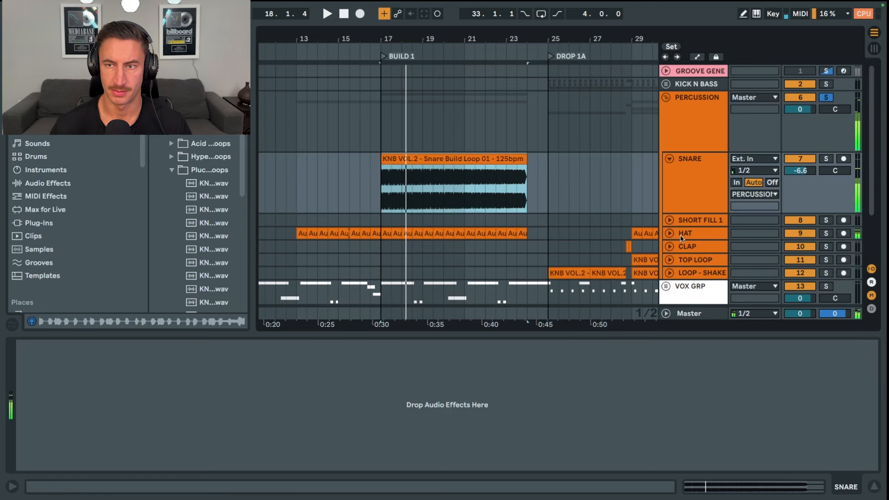
- Unfold the HAT track, turn off the PERCUSSION group's solo, and play the full mix from bar 25 at DROP 1A
left_click(669, 234)
scroll(414, 203, "down", 3)
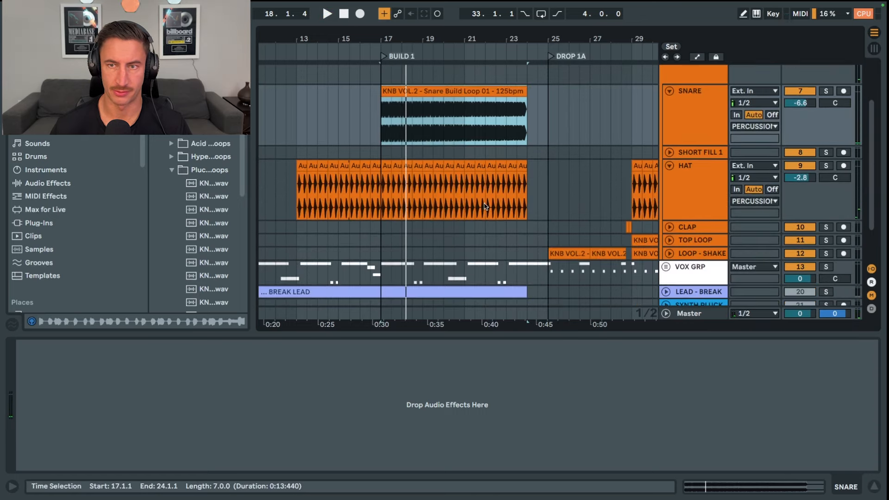
scroll(486, 204, "right", 5)
left_click(445, 229)
scroll(452, 231, "up", 3)
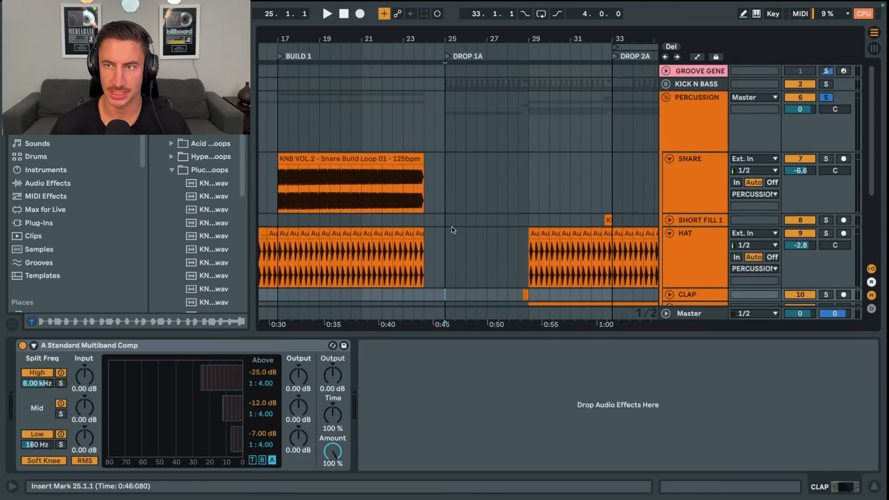
scroll(452, 230, "down", 2)
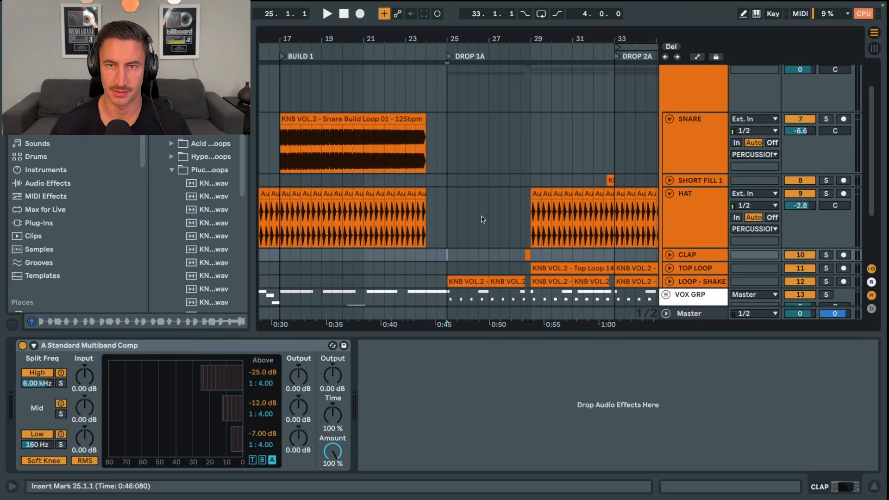
scroll(482, 220, "up", 1)
key("space")
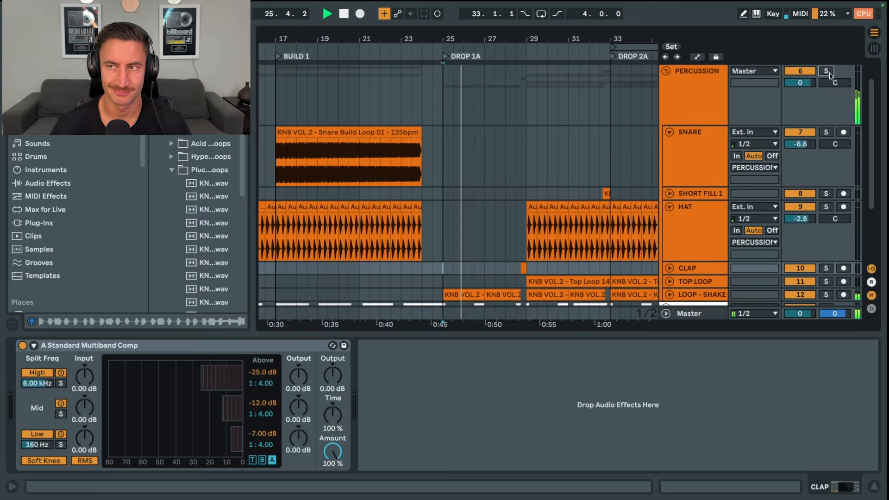
scroll(673, 225, "down", 4)
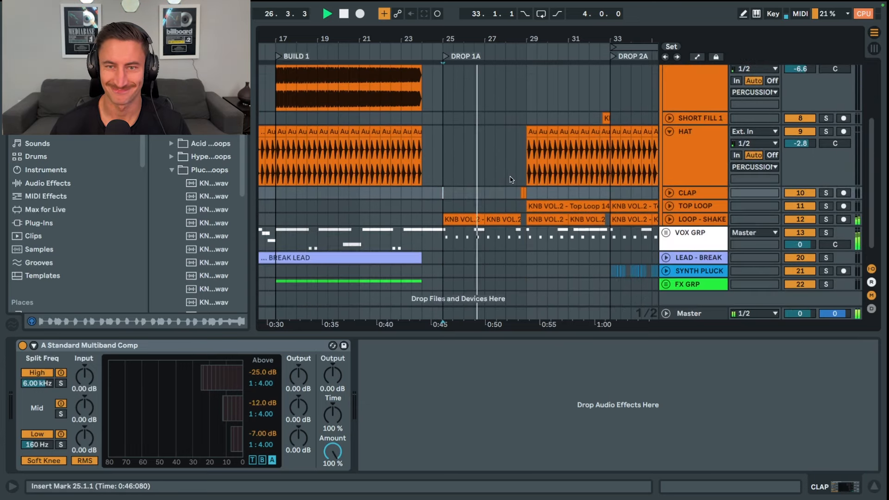
key("space")
- Unfold the LOOP - SHAKER track, show its device chain, and solo it
left_click(669, 219)
left_click_drag(455, 41, 456, 88)
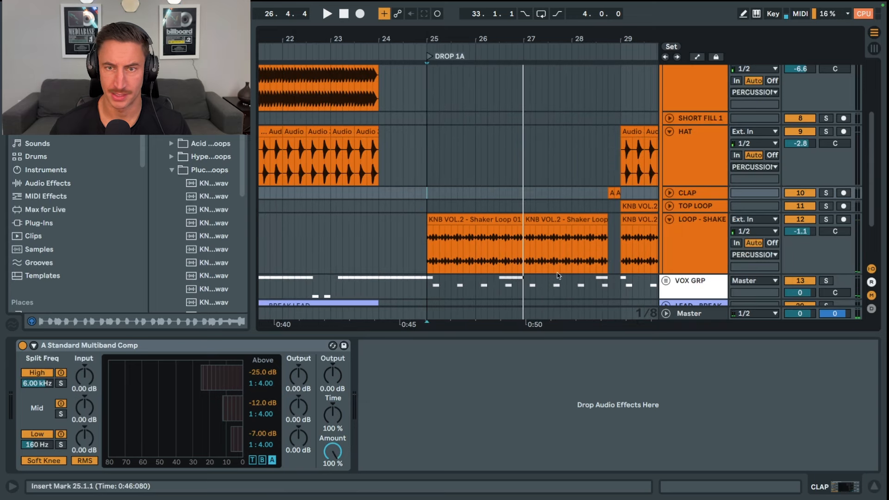
left_click(708, 252)
left_click(826, 220)
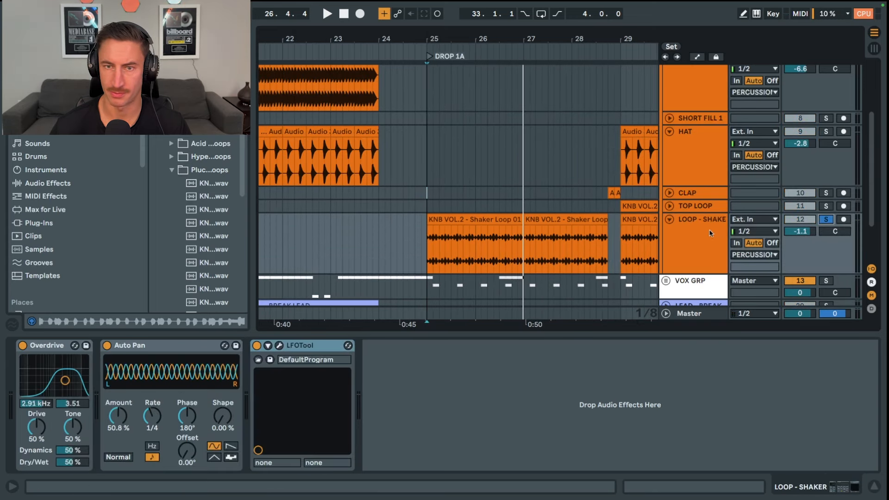
- Play the shaker loop from bar 25 with Overdrive bypassed, and turn the device back on during playback
left_click(22, 346)
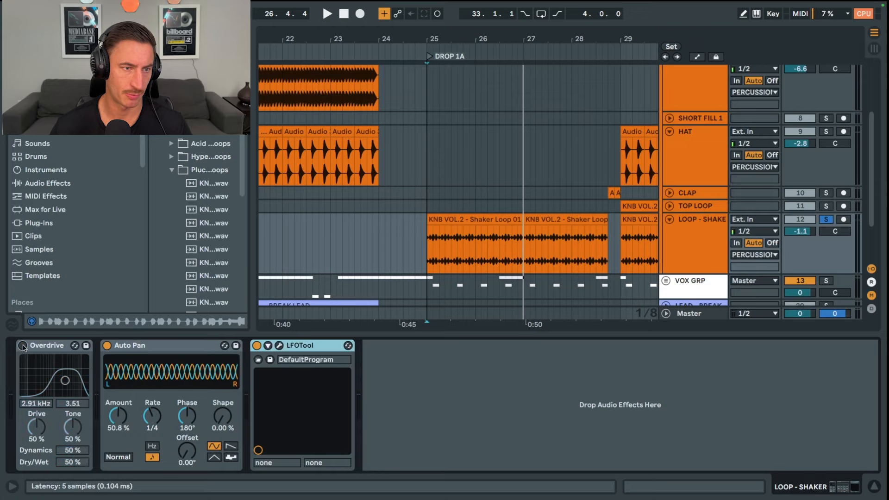
key("space")
left_click(23, 345)
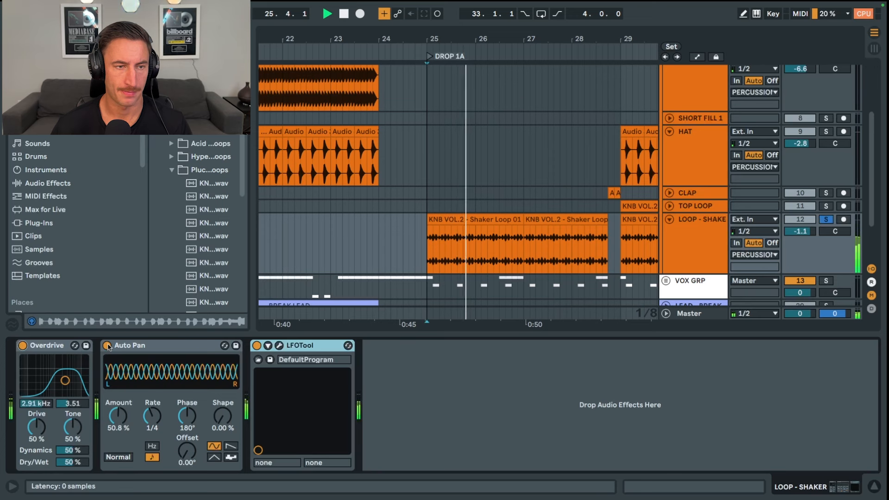
- Examine the Auto Pan's Amount, Rate and Phase on the LOOP - SHAKER track, replay the soloed loop from bar 25, and select LFOTool
left_click(134, 347)
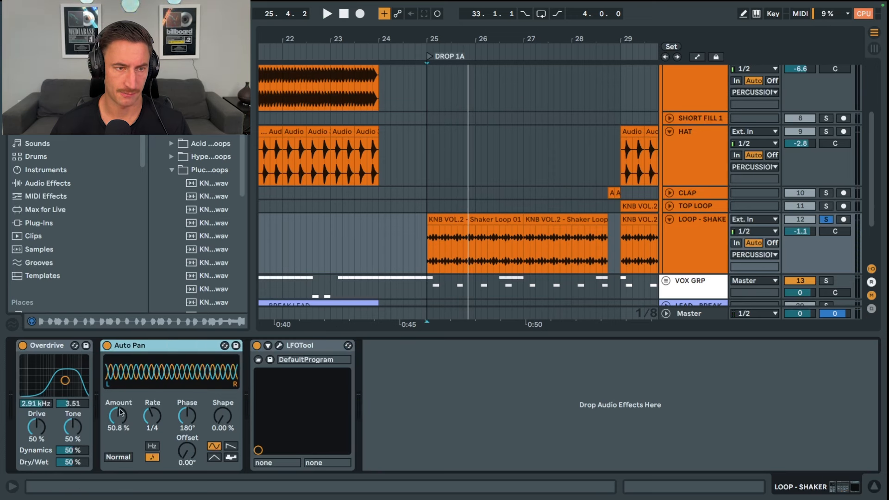
left_click(157, 419)
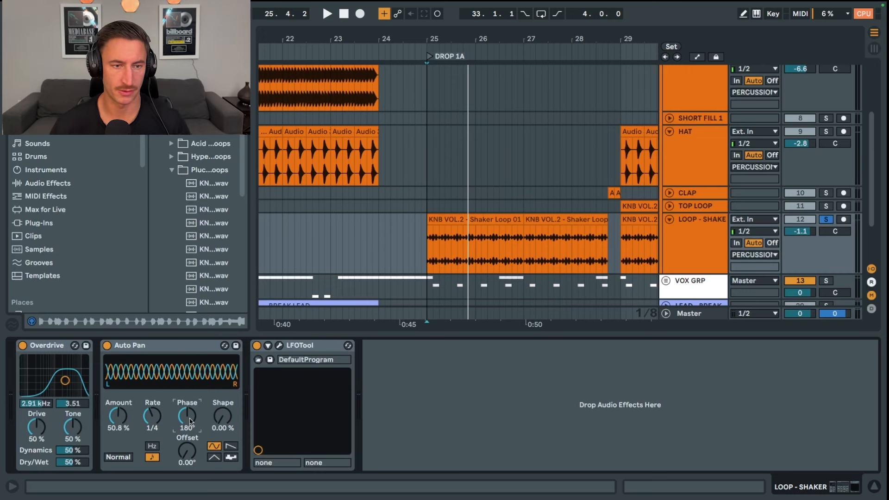
key("space")
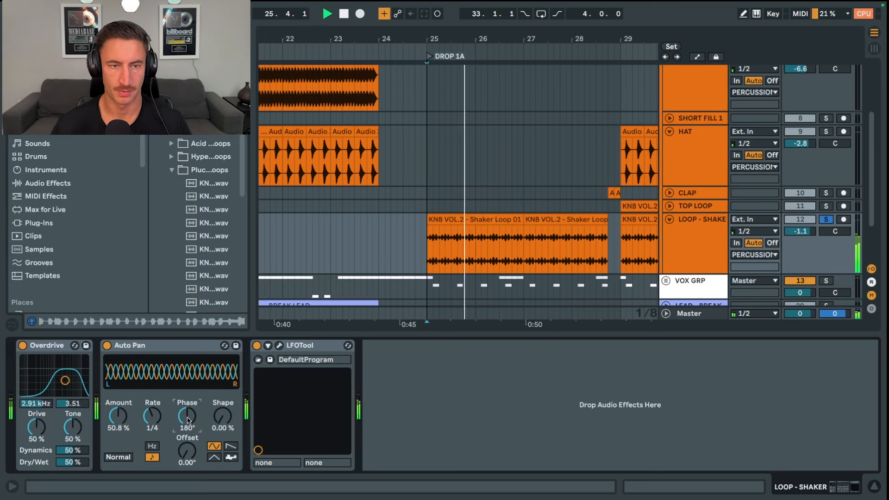
key("space")
left_click(279, 346)
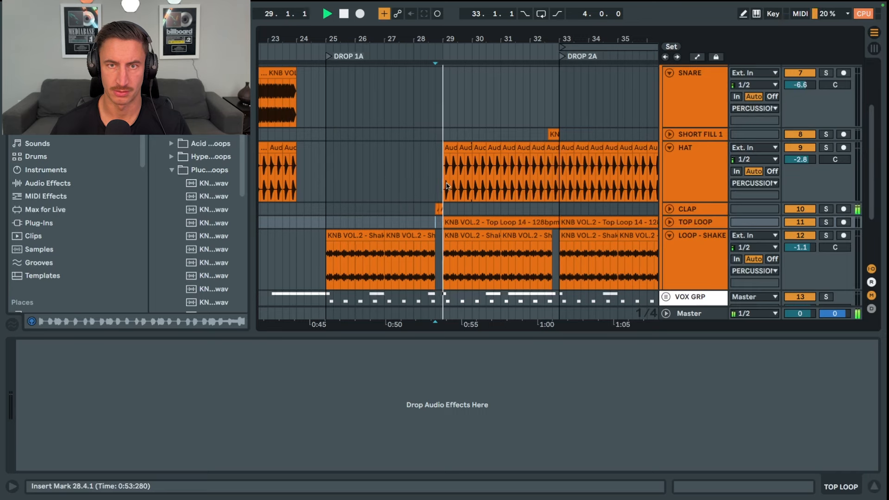
- Unfold the KICK N BASS group and play the KICK track's fill before bar 29 from 28.4.1
scroll(679, 95, "up", 3)
left_click(667, 84)
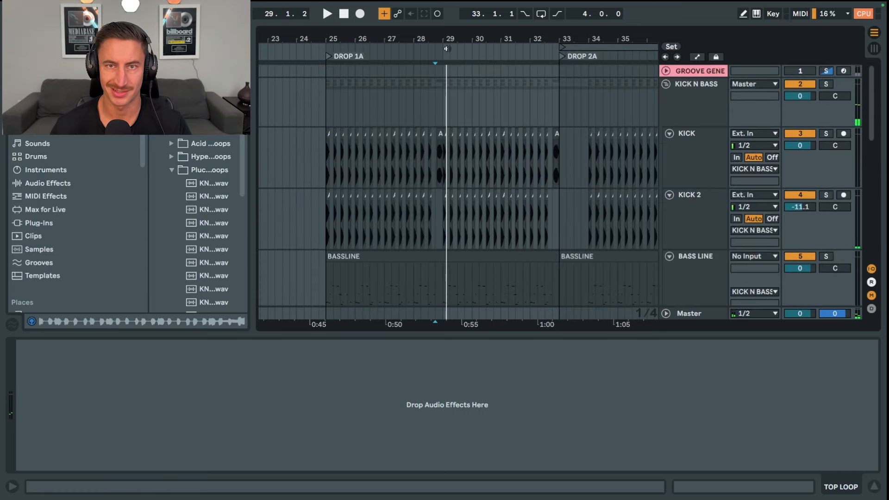
left_click_drag(441, 39, 442, 95)
left_click(404, 155)
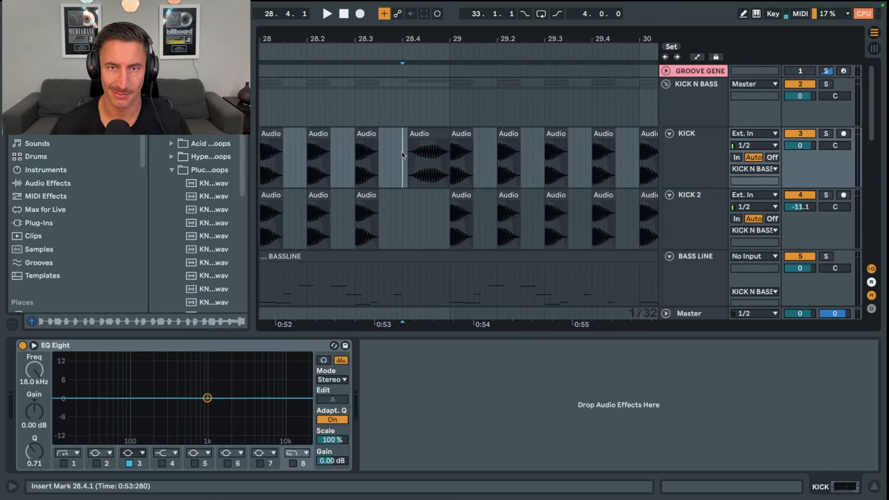
key("space")
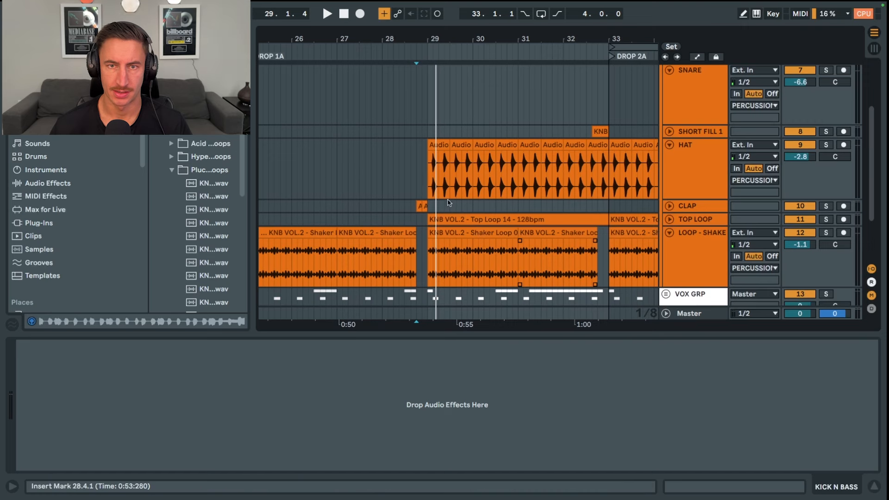
- Select the HAT track's clips from bar 29 to bar 33
left_click_drag(422, 181, 608, 171)
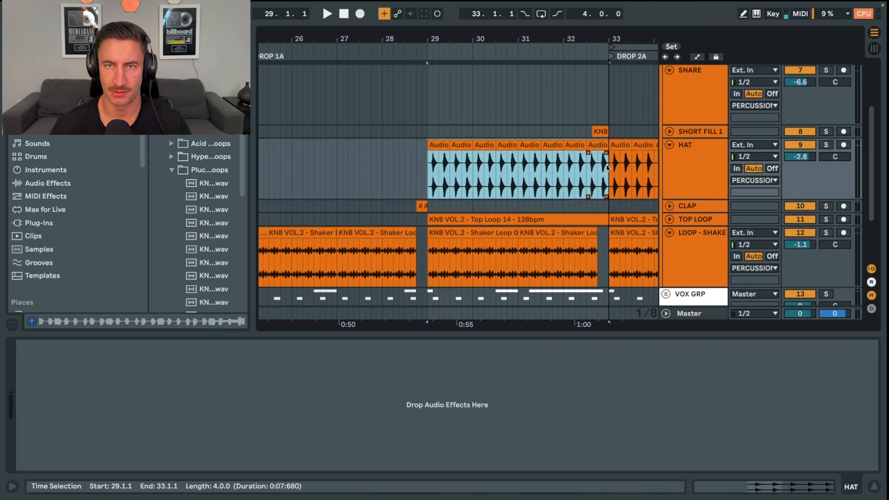
scroll(562, 197, "down", 1)
scroll(569, 197, "down", 2)
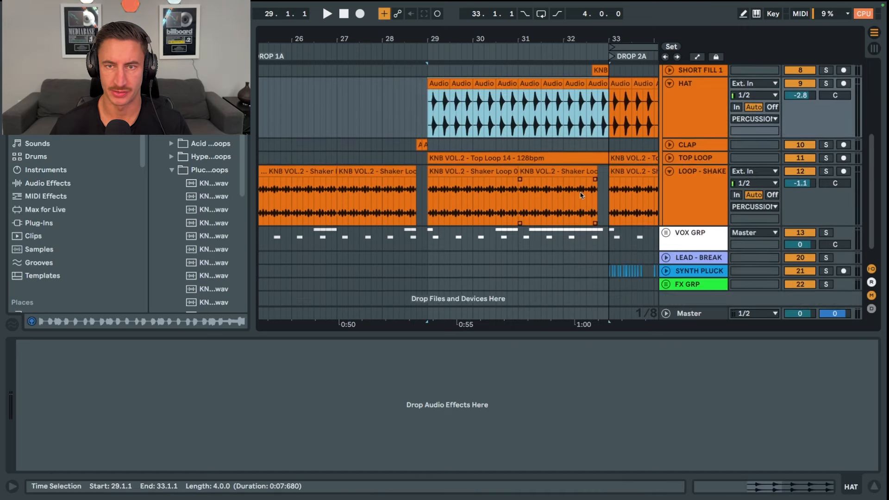
- Unfold the TOP LOOP track, select its Top Loop 14 clip at bar 29, and play it briefly soloed before turning the solo off
left_click(670, 159)
left_click(493, 166)
scroll(493, 166, "right", 2)
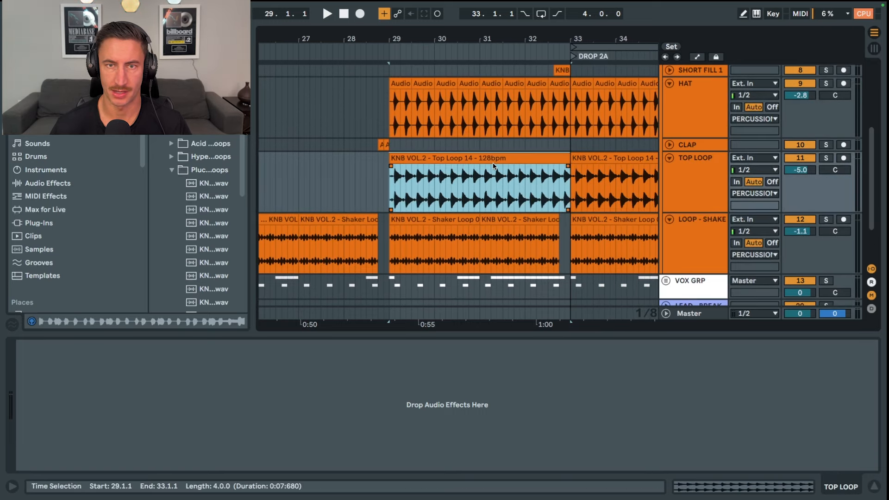
left_click(826, 157)
key("space")
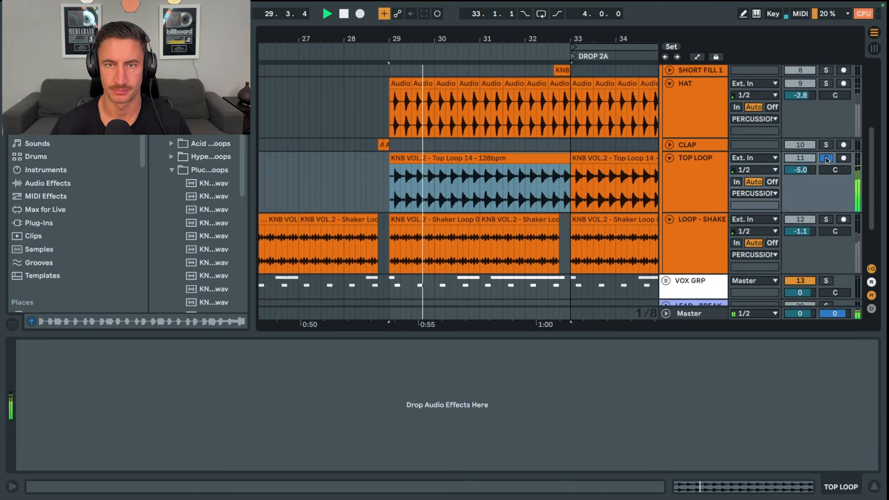
left_click(826, 160)
- Unfold the SHORT FILL 1 track and play its fill from 32.3.1 into DROP 2A with the full mix
scroll(574, 176, "right", 2)
scroll(574, 176, "up", 1)
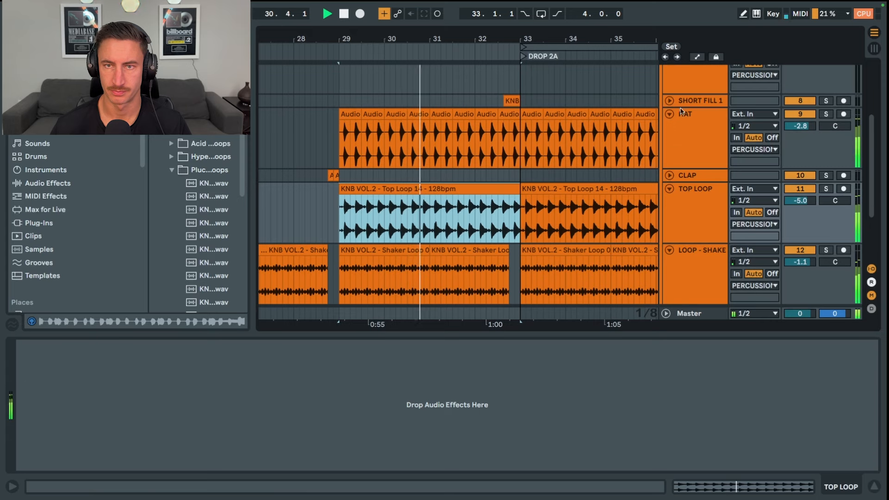
scroll(681, 111, "up", 2)
left_click(496, 183)
key("space")
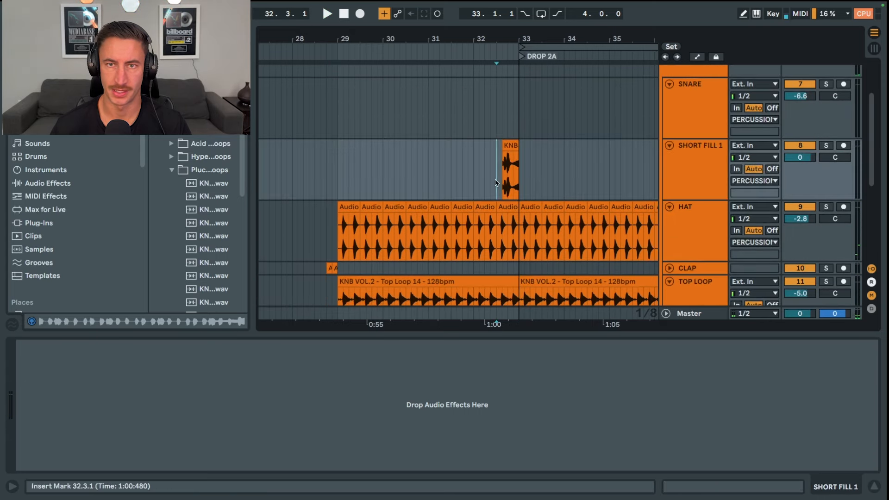
scroll(496, 183, "right", 1)
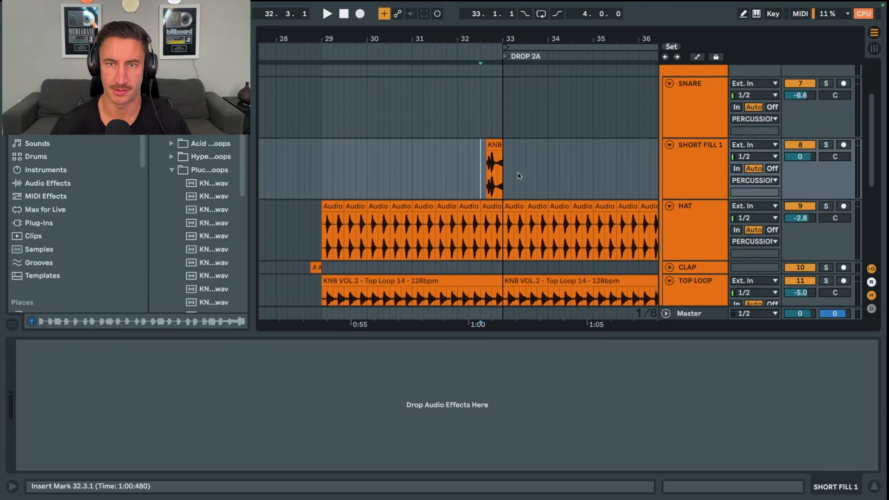
key("space")
scroll(514, 176, "right", 2)
scroll(509, 177, "down", 4)
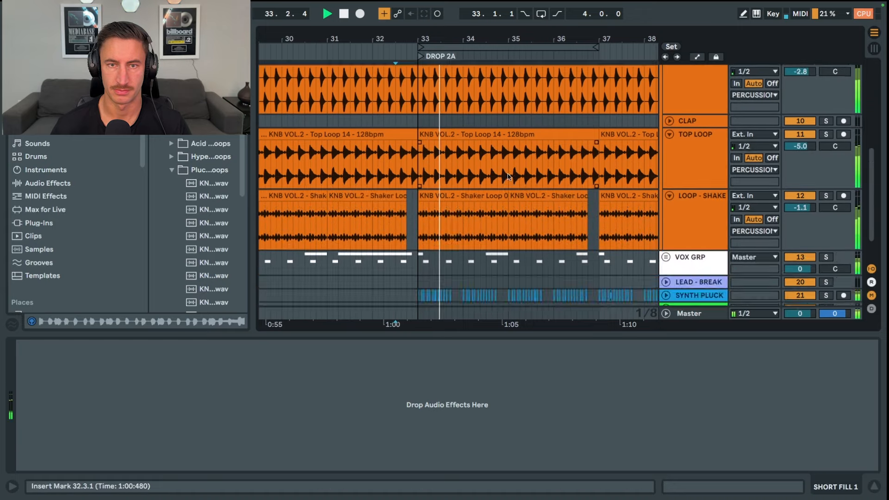
scroll(508, 177, "up", 2)
scroll(631, 129, "up", 4)
key("space")
- Unfold and solo the VOX GRP, and play the VOX 1 vocals from 8.3.3 into the INTRO
left_click(666, 79)
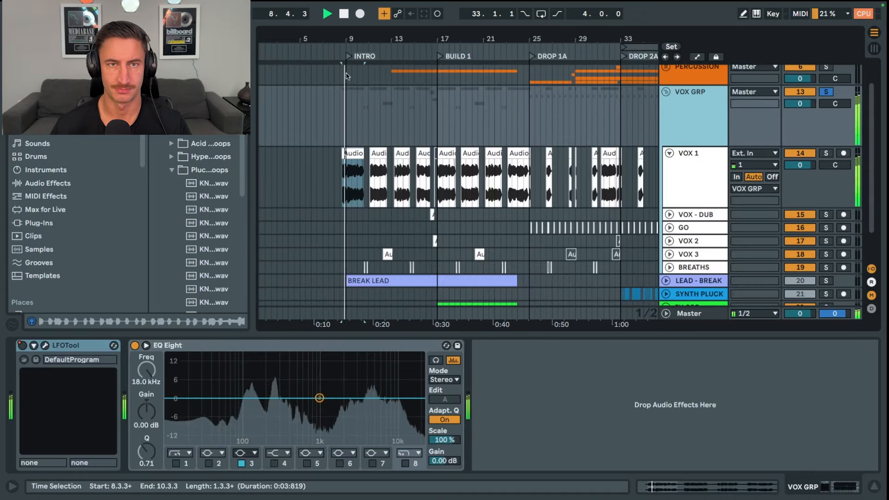
left_click_drag(348, 38, 350, 57)
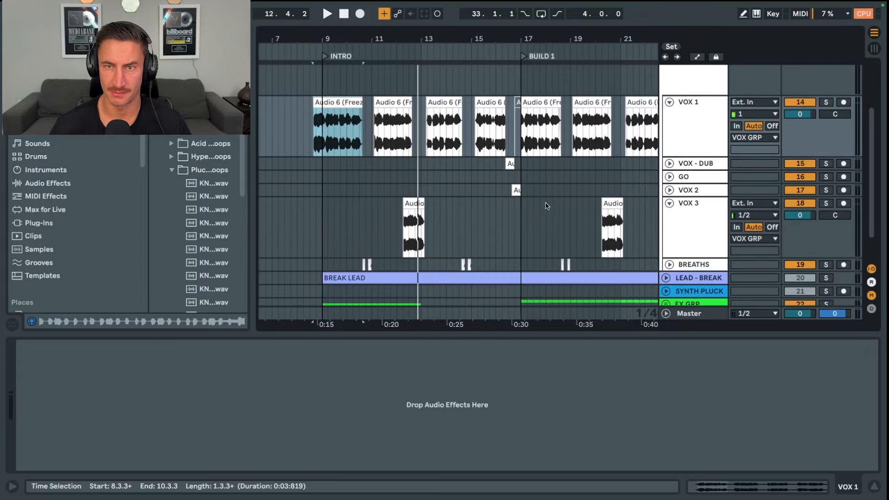
- Unfold the VOX - DUB track and play the VOX 1 and VOX - DUB section from 16.1.1 to 17.1.1
scroll(546, 206, "right", 3)
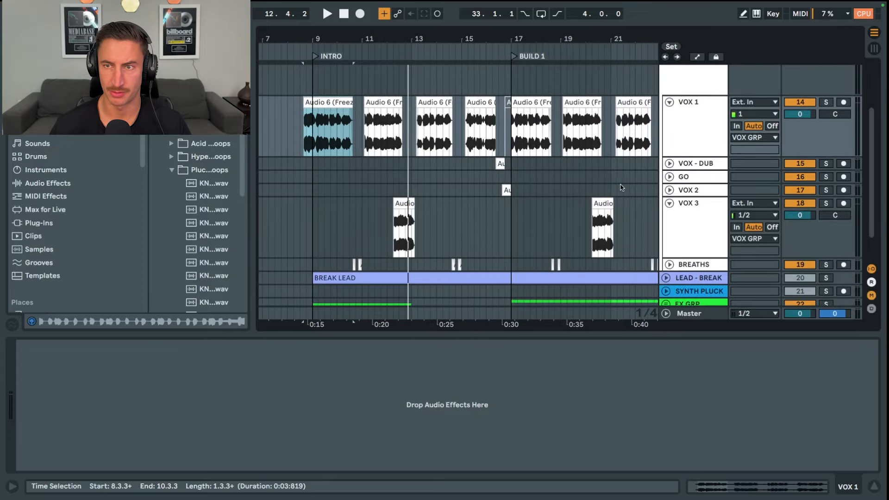
scroll(682, 176, "up", 1)
left_click(681, 174)
left_click(668, 172)
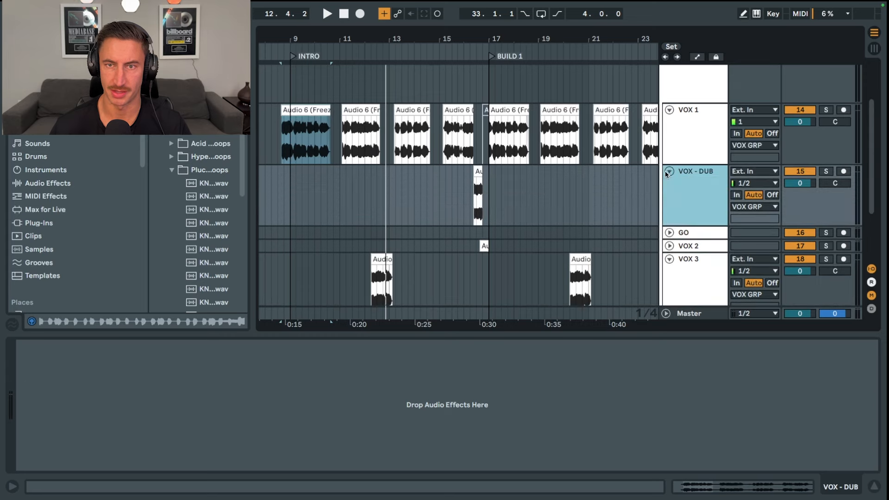
left_click(464, 186)
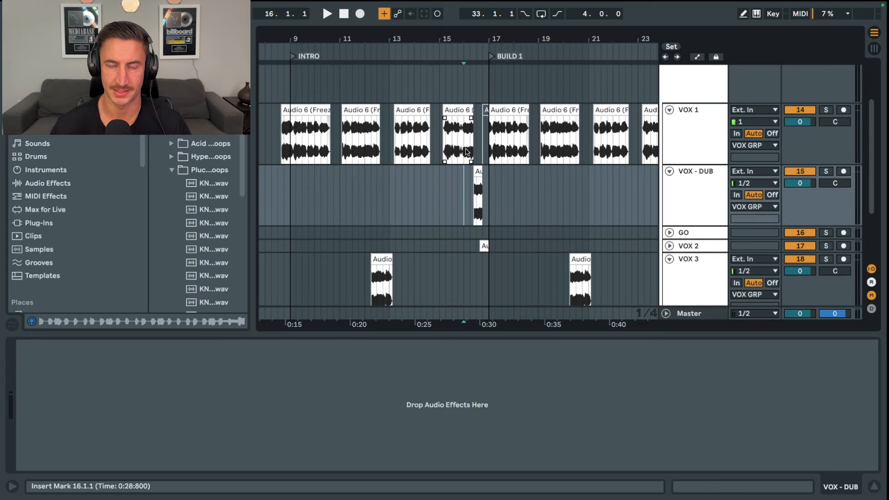
left_click_drag(466, 152, 482, 177)
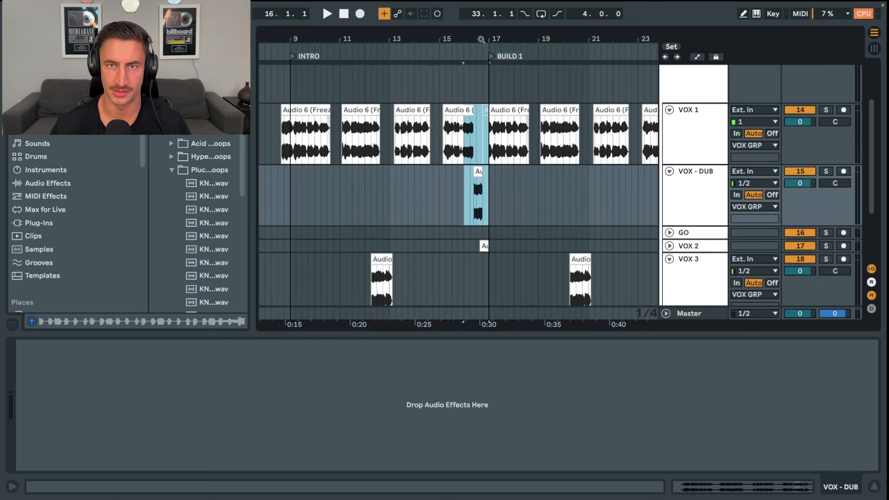
left_click_drag(482, 40, 482, 86)
key("space")
scroll(485, 144, "down", 2)
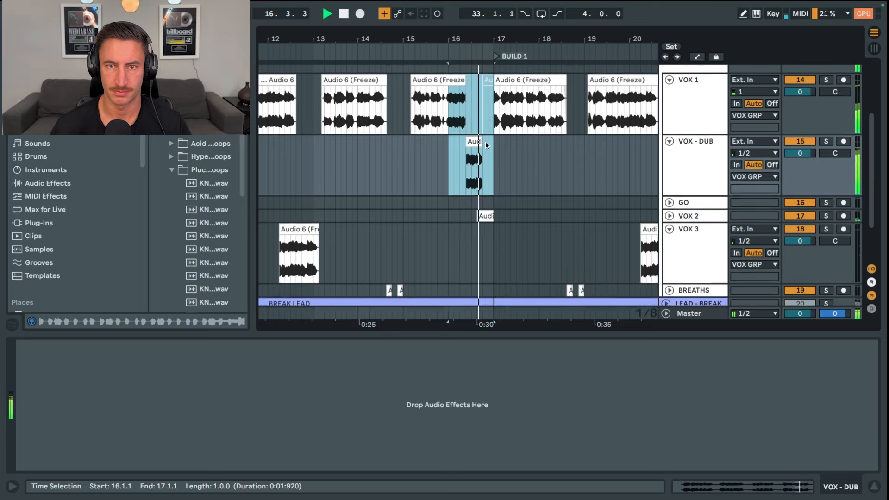
key("space")
- Unfold the VOX 2 track, select its clip just before BUILD 1, and play it
scroll(485, 144, "down", 3)
left_click(669, 166)
left_click(499, 166)
scroll(502, 170, "up", 2)
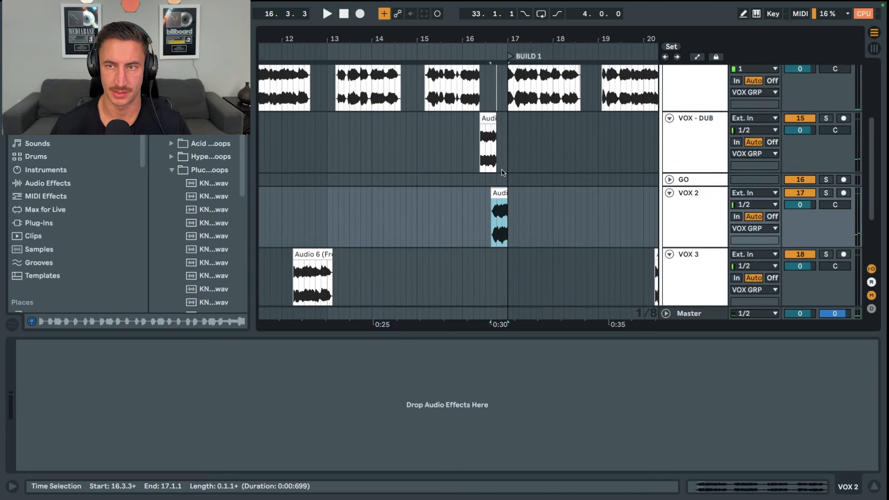
key("space")
scroll(504, 173, "down", 3)
scroll(502, 174, "left", 3)
key("space")
- Select the VOX 3 clip at 12.2.1, play it soloed, and examine the Auto Filter in its device chain
left_click(377, 191)
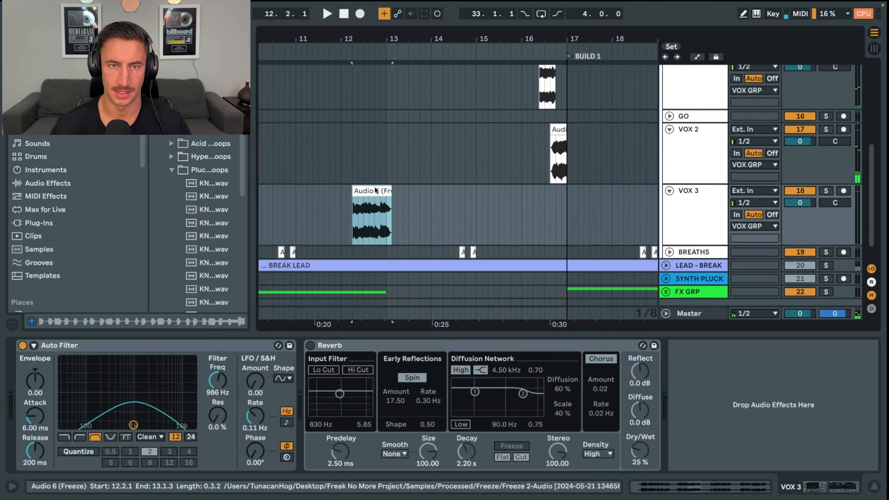
scroll(383, 191, "left", 4)
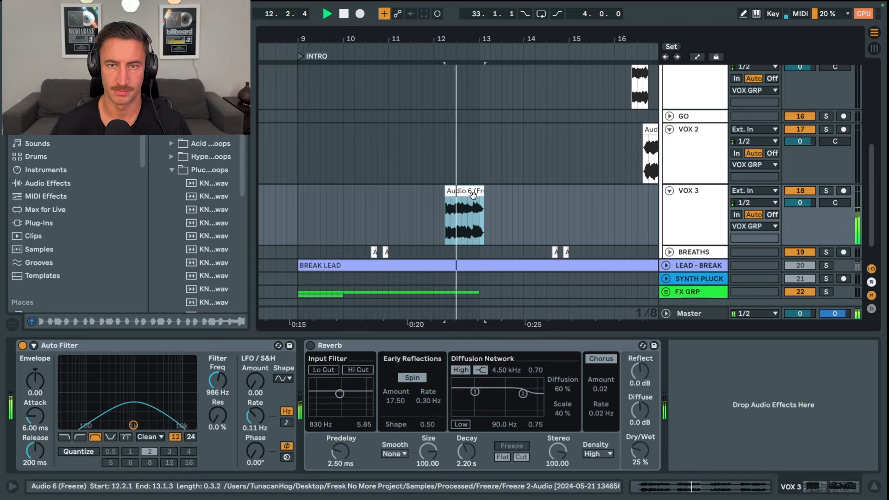
left_click(825, 192)
left_click(696, 209)
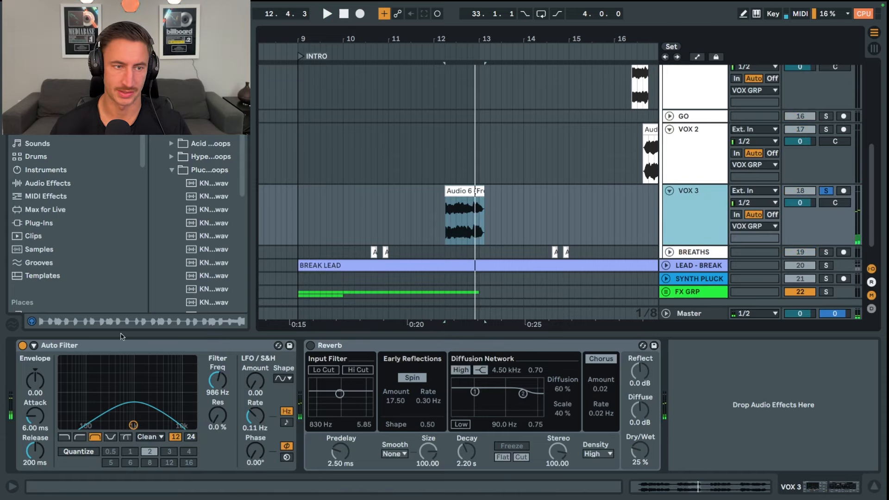
left_click(113, 343)
key("space")
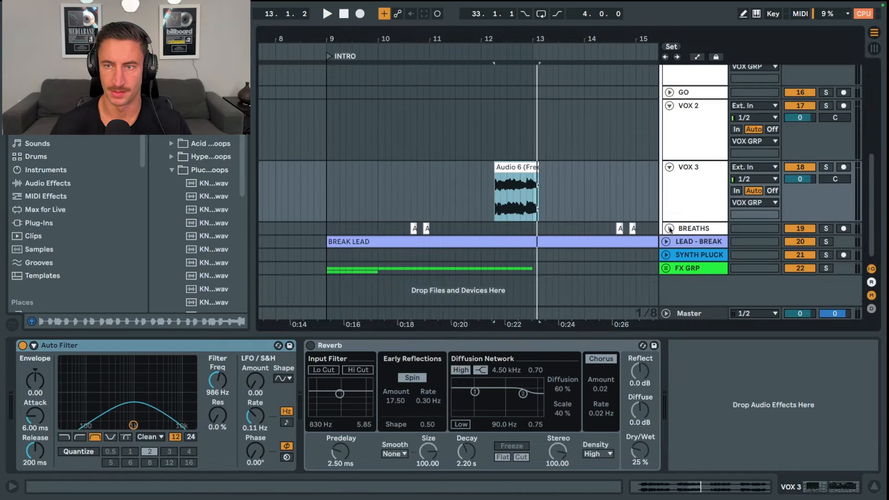
- Unfold the BREATHS track and play its first breath clip from 10.3.3
left_click(669, 230)
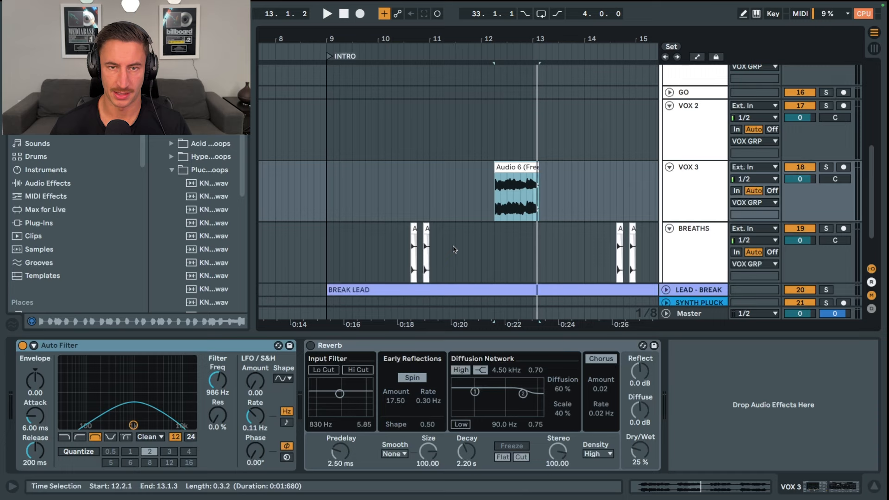
left_click(412, 262)
key("space")
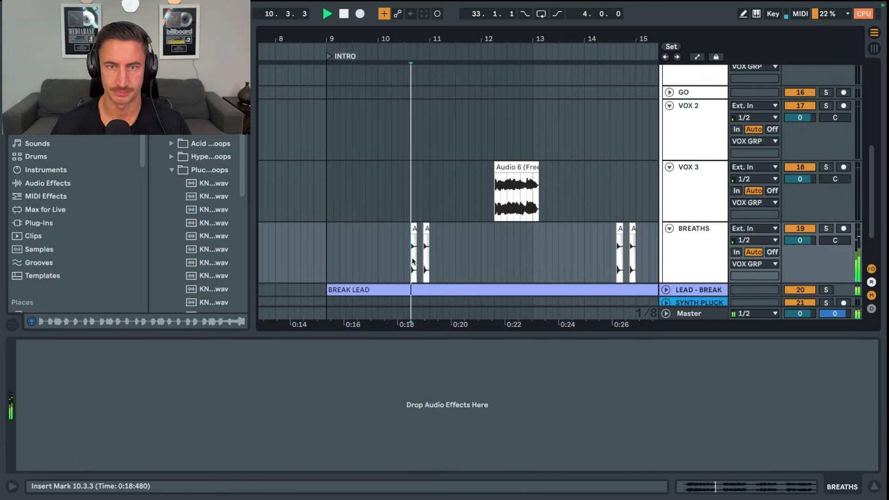
- Play the drop vocals from bar 25 at DROP 1A and select the VOX 1 chop from 25.1.1 to 25.2.1
key("minus")
key("minus")
scroll(532, 121, "up", 5)
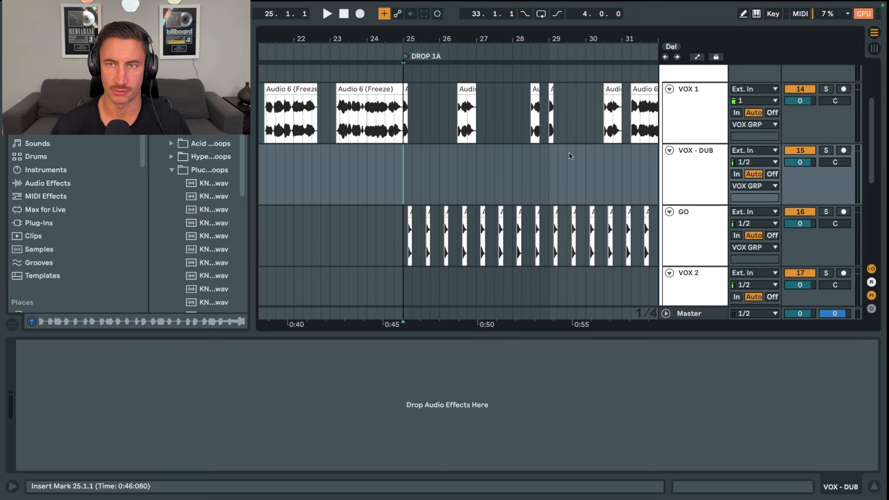
key("space")
scroll(827, 97, "up", 3)
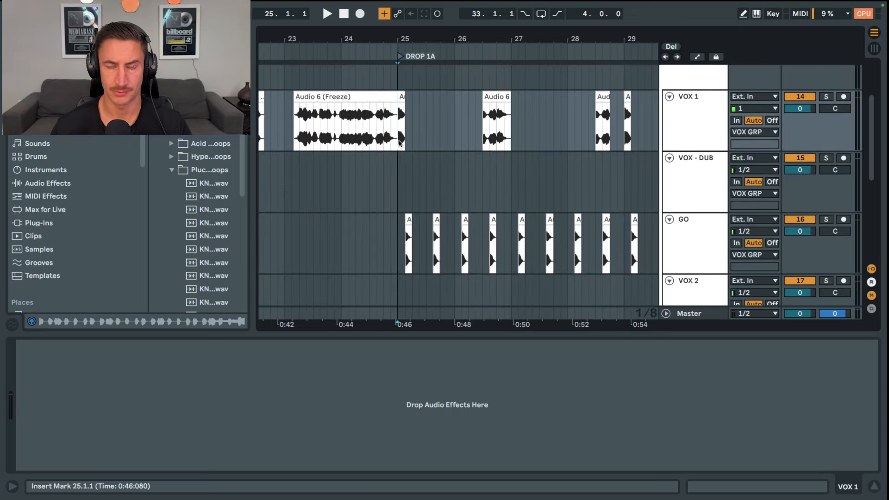
left_click_drag(399, 139, 412, 139)
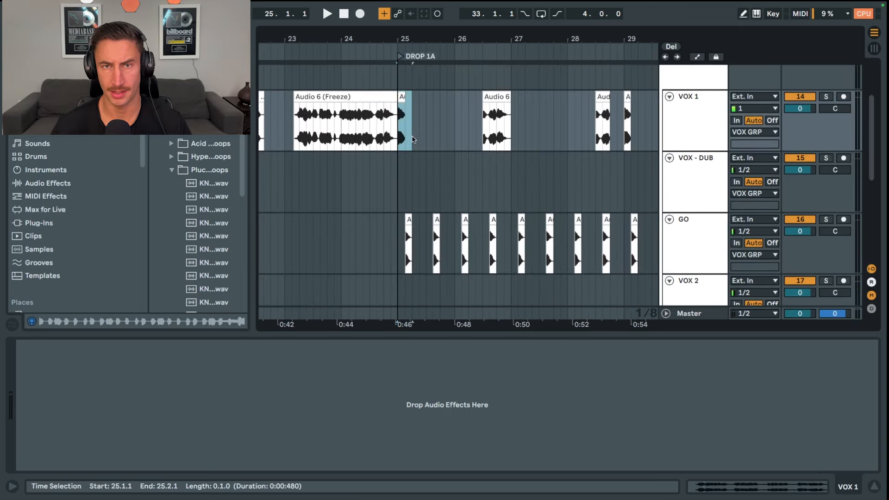
- Select the GO track's first clip at 25.1.3 and examine the Delay device and its Feedback setting
left_click(412, 219)
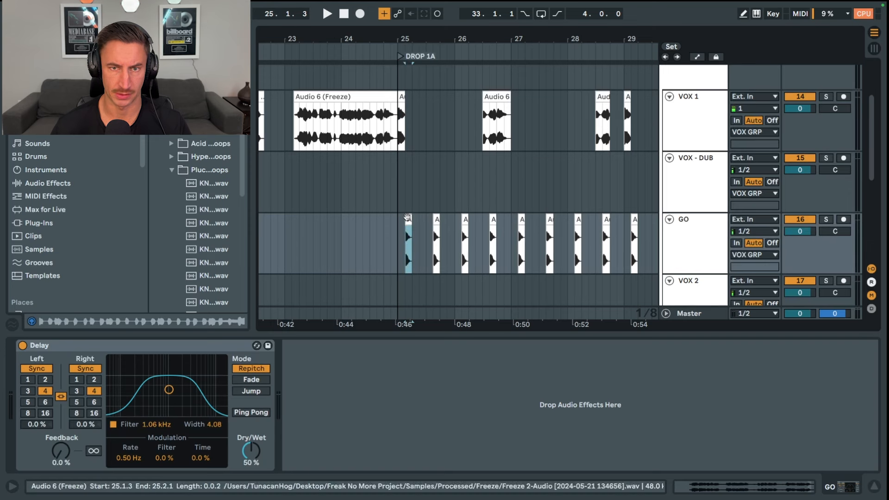
left_click(86, 348)
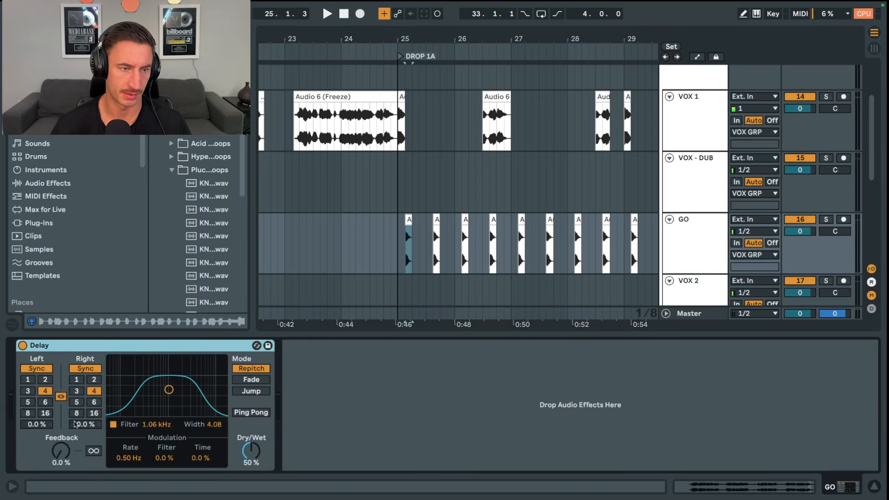
left_click(64, 454)
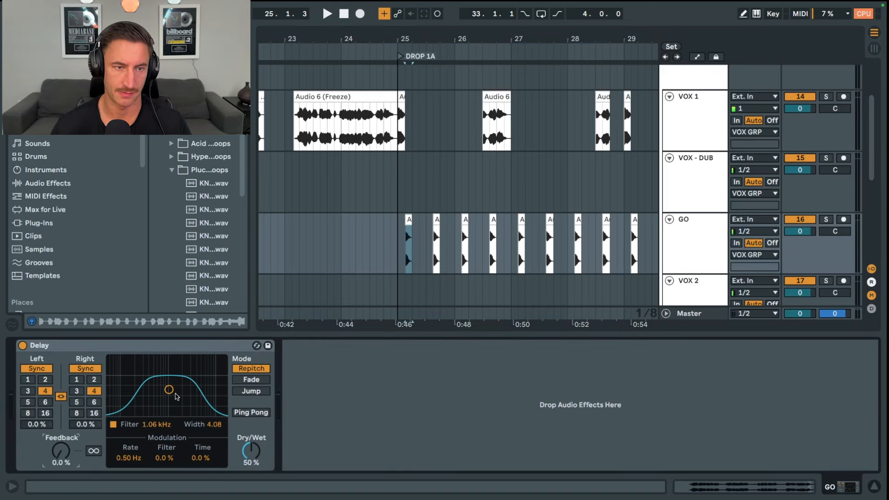
- Play the soloed vocal group around the VOX 1 clip at 31.3.1, just before DROP 2A
key("space")
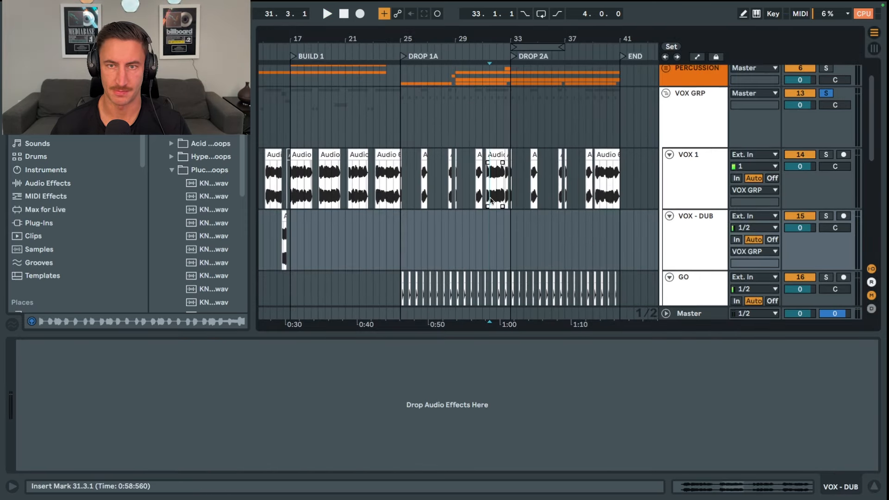
left_click(491, 200)
scroll(495, 200, "right", 2)
key("space")
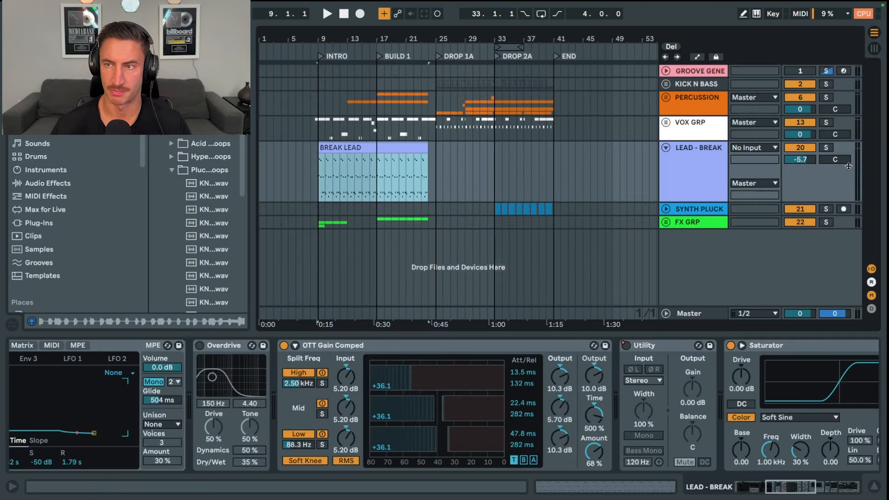
- Solo the LEAD - BREAK track, play it from bar 9, and follow its MIDI note pattern
left_click(826, 147)
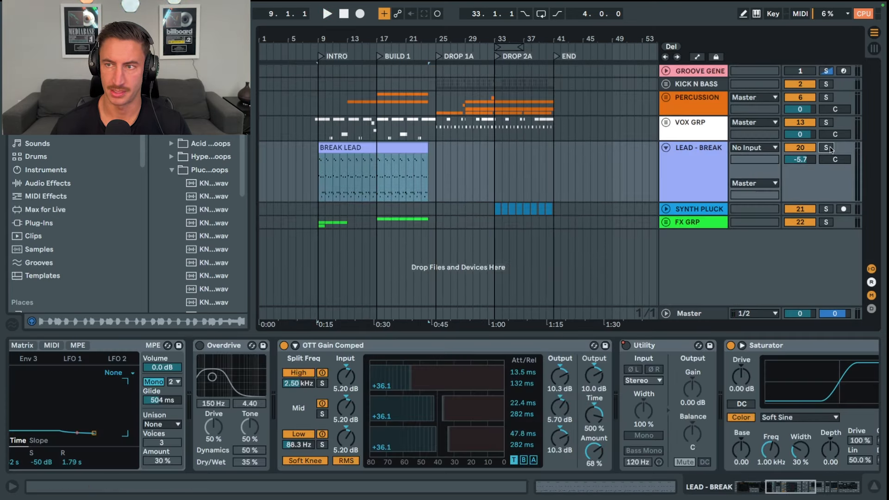
left_click(315, 40)
left_click_drag(314, 42, 321, 92)
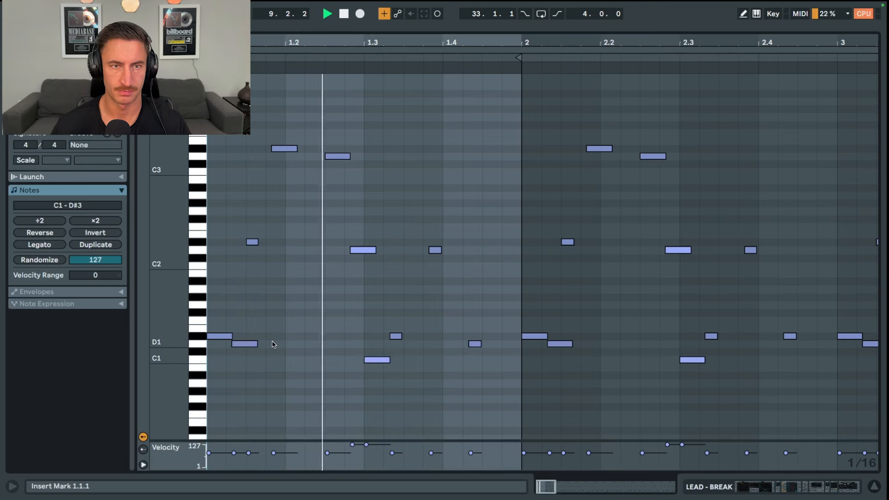
key("space")
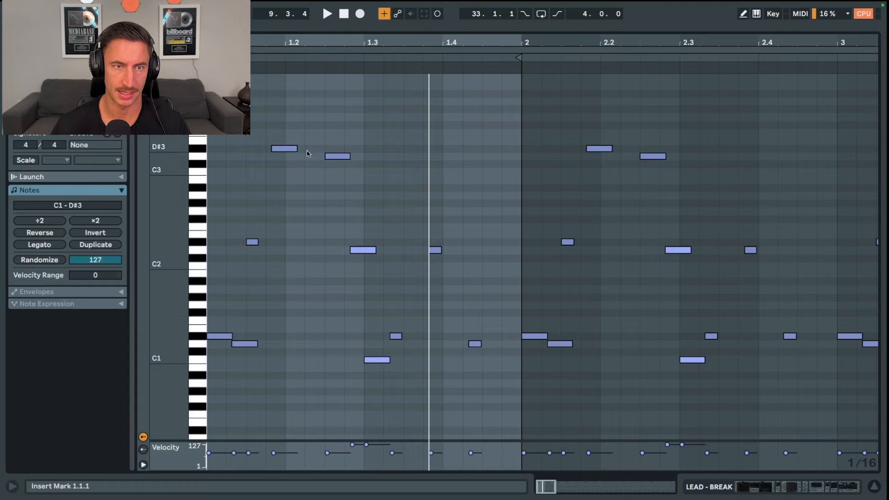
key("space")
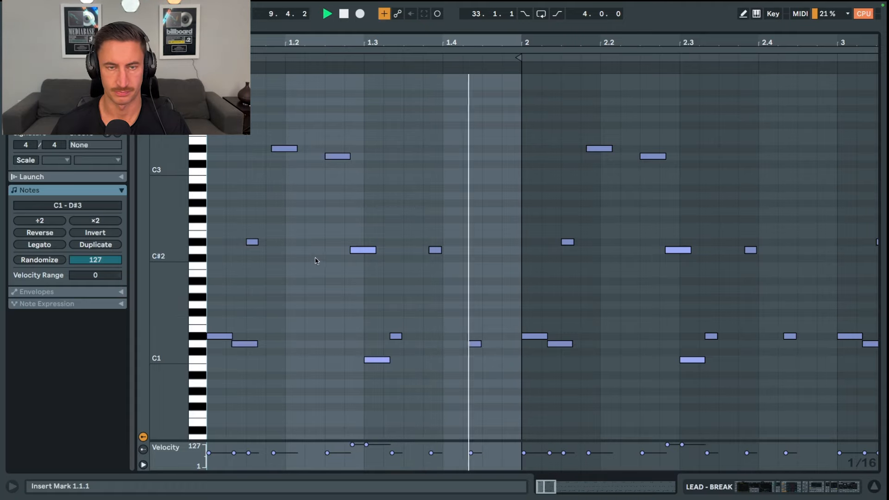
key("space")
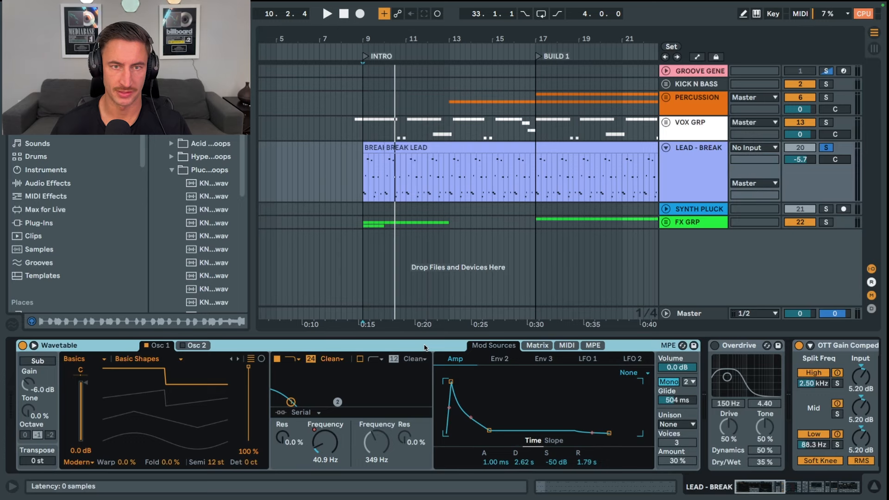
- Examine the LEAD - BREAK device chain from Wavetable through OTT Gain Comped and Saturator to Erosion while playing from bar 9
scroll(425, 347, "right", 2)
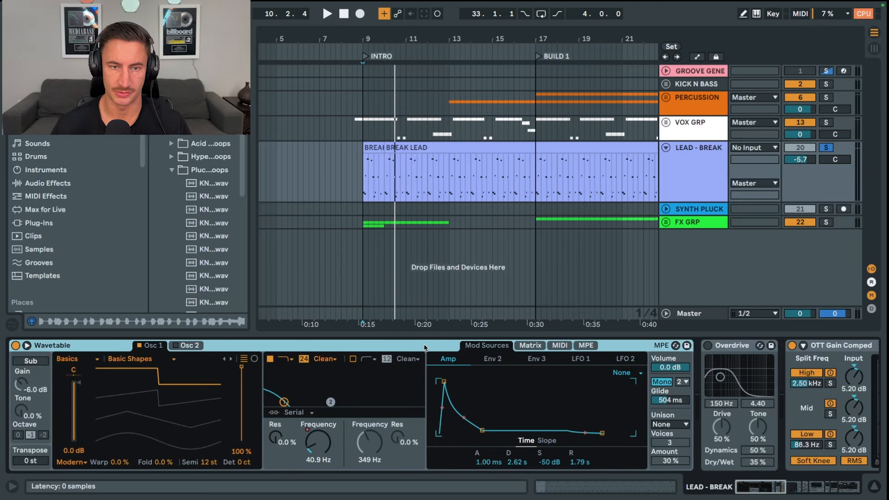
scroll(424, 347, "right", 5)
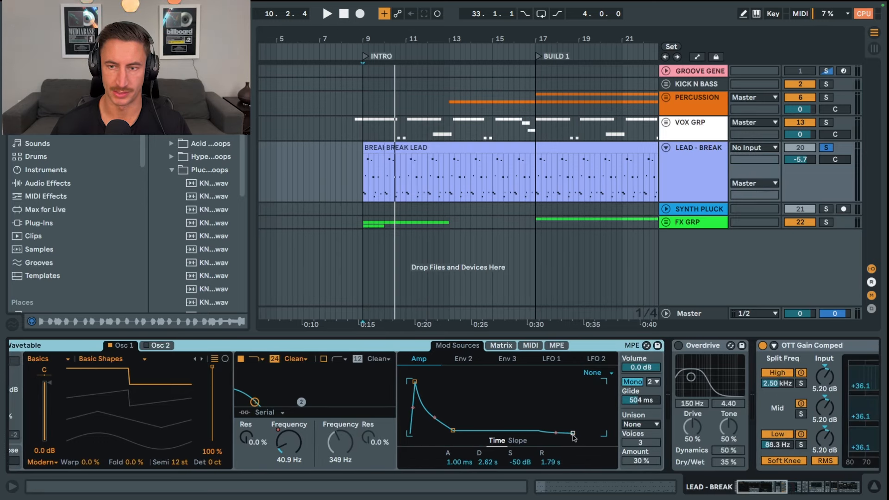
scroll(574, 438, "right", 20)
key("space")
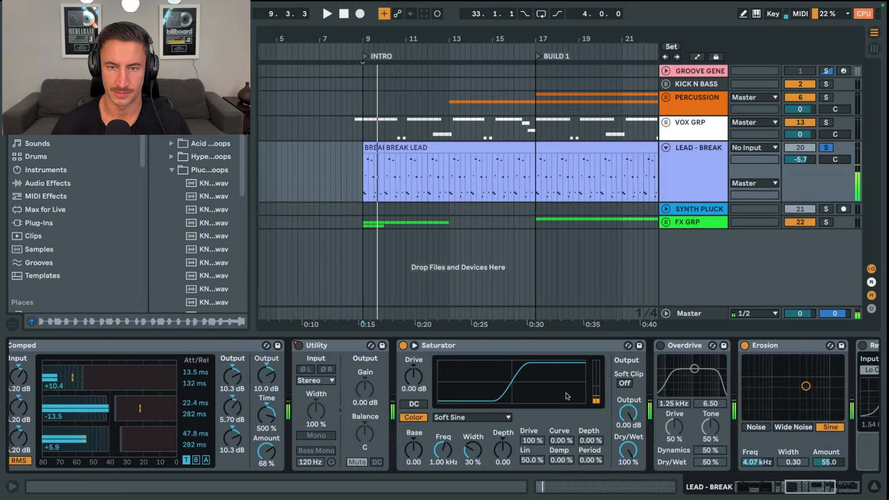
scroll(567, 396, "right", 20)
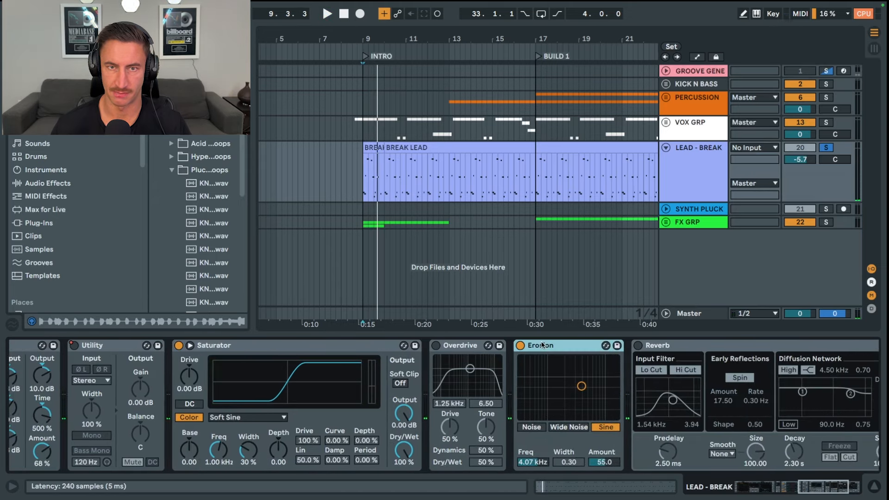
scroll(551, 349, "right", 6)
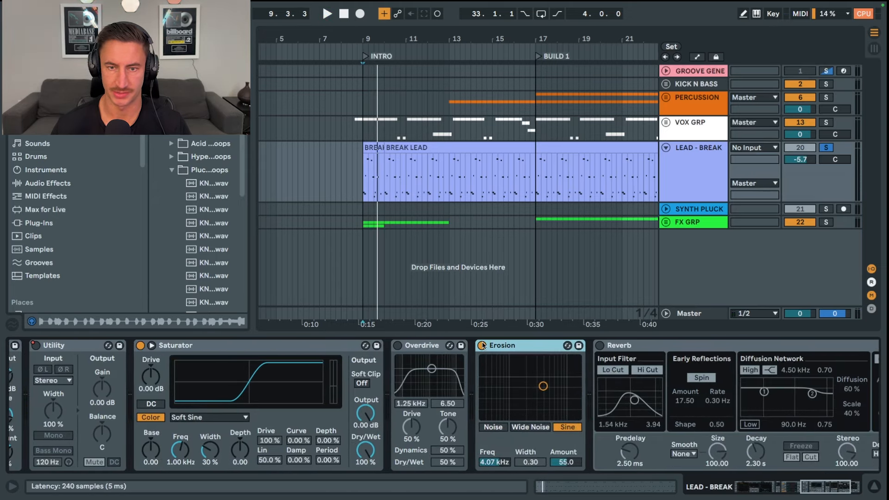
- Compare the lead with Erosion bypassed and re-enabled during playback, and examine the Reverb after it
key("space")
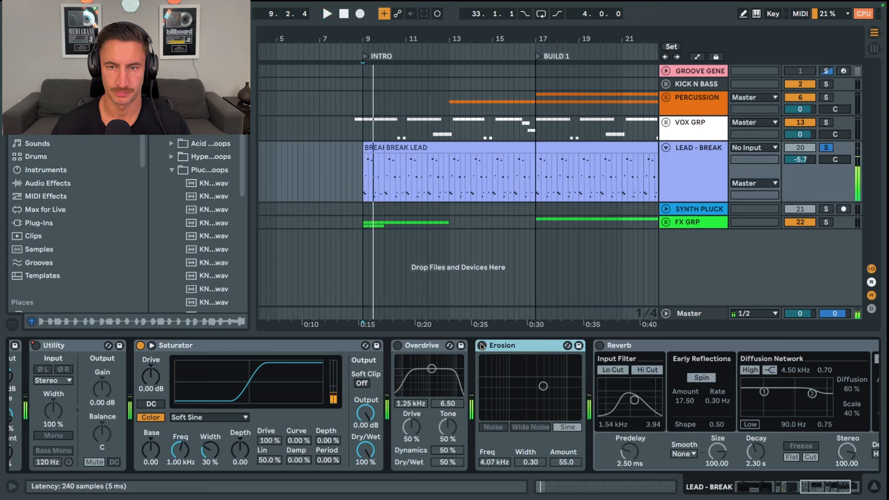
key("space")
left_click(482, 345)
scroll(498, 358, "right", 20)
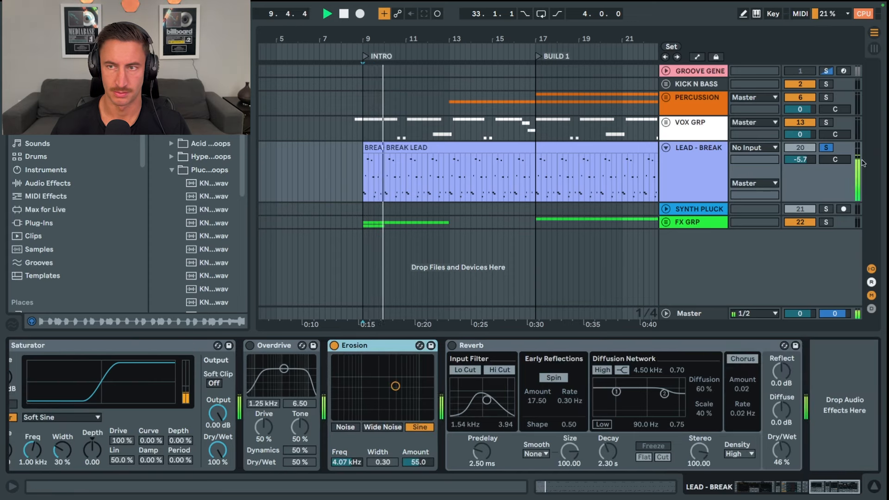
- Show the lead's automation, play the Wavetable Filter 1 Freq rise from bar 12, and select the sweep across BUILD 1
key("a")
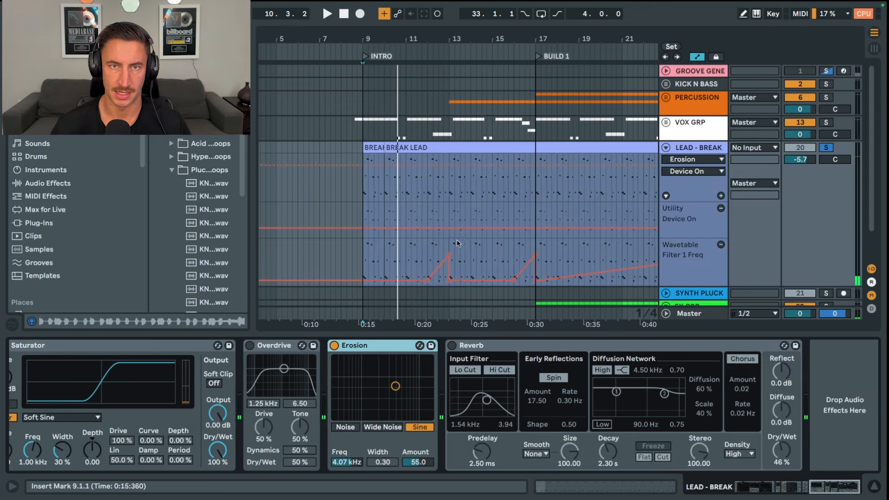
left_click(428, 252)
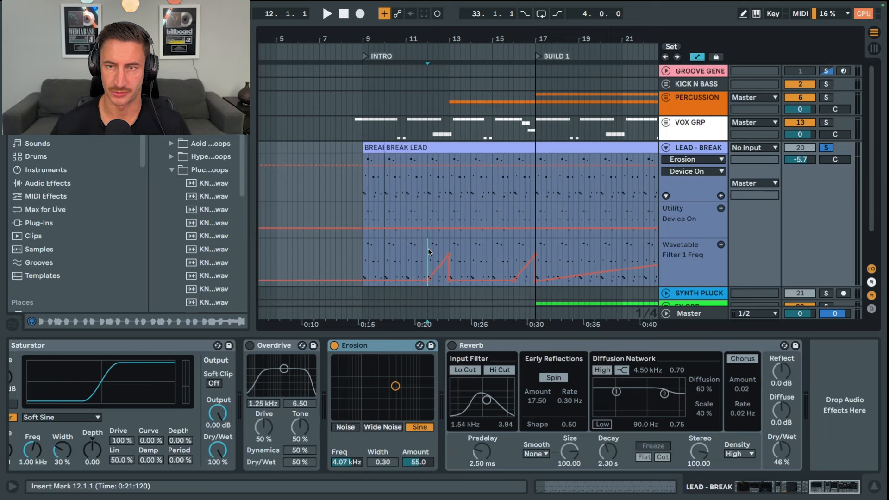
key("space")
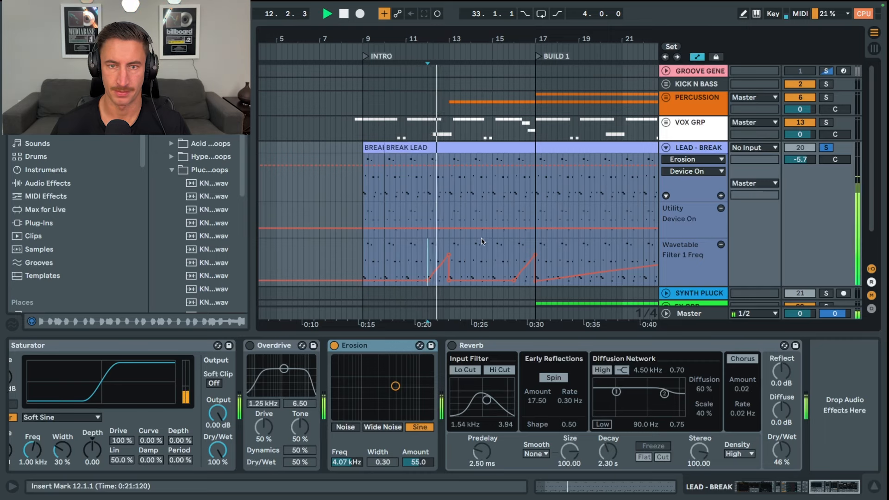
key("space")
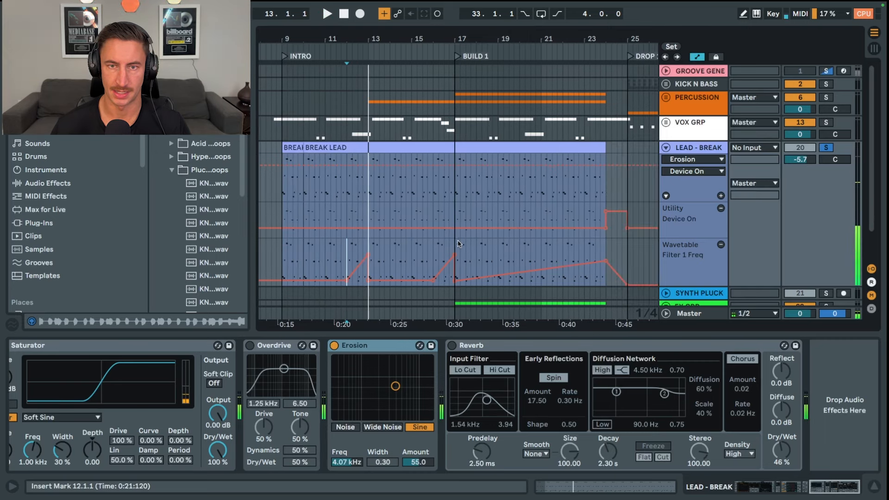
left_click_drag(456, 245, 618, 241)
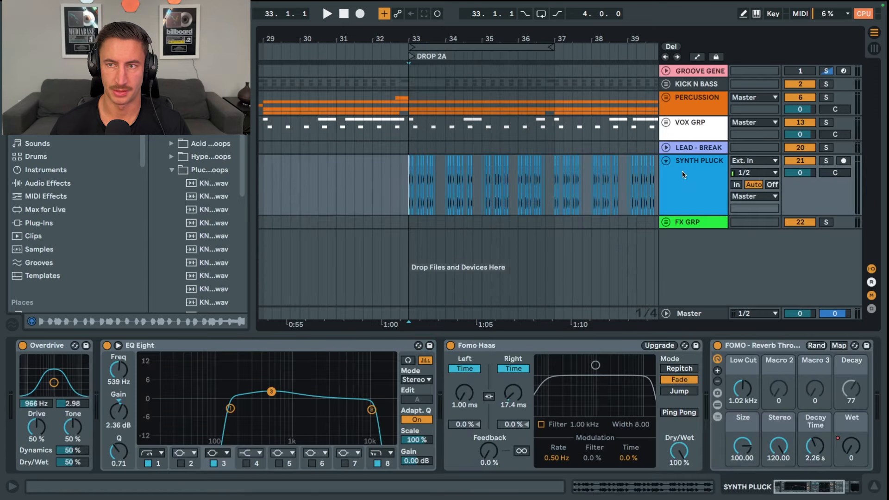
- Play the SYNTH PLUCK track from DROP 2A at bar 33 and solo it
left_click(682, 171)
left_click_drag(415, 44, 415, 76)
key("space")
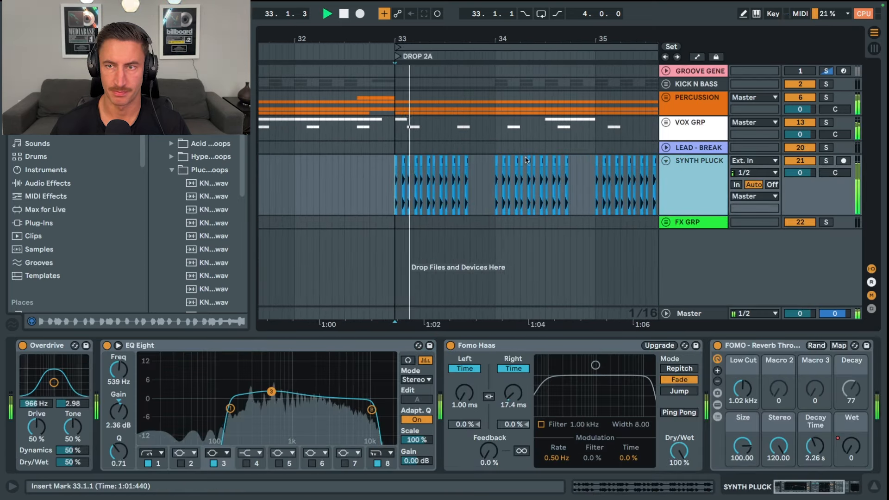
left_click(827, 162)
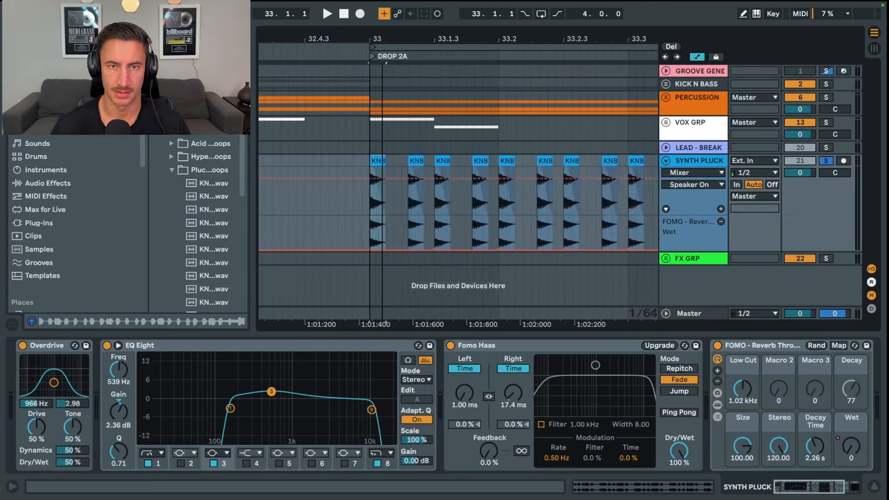
- Play the soloed pluck clips from 33.1.1 and from the second clip at 33.1.2 with automation hidden
mouse_move(385, 40)
left_mouse_down()
mouse_move(388, 54)
mouse_move(372, 40)
mouse_move(372, 57)
mouse_move(371, 29)
left_mouse_up()
key("space")
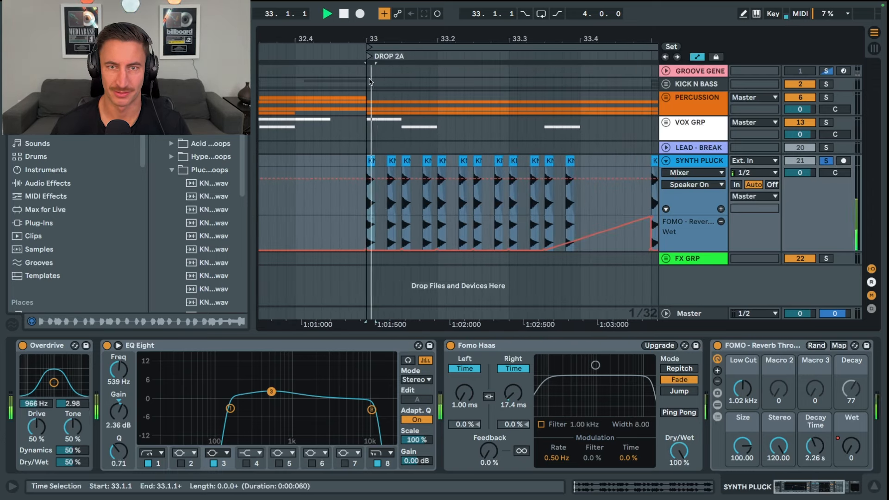
key("space")
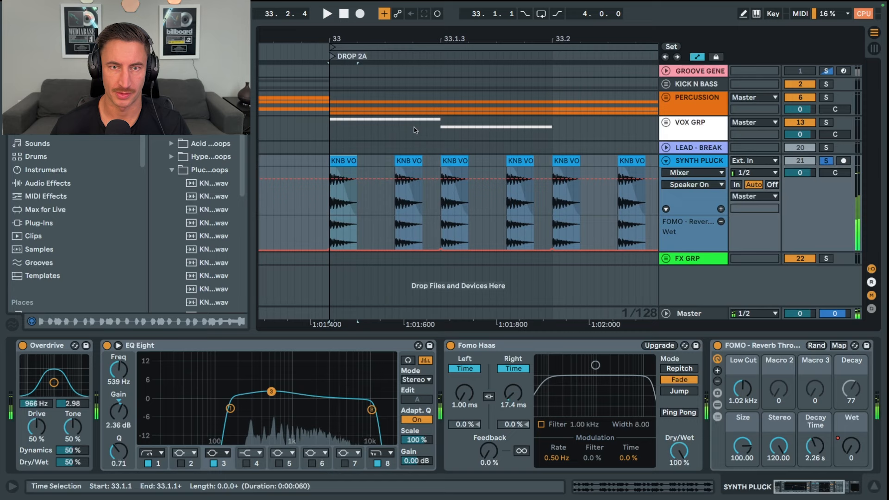
key("a")
left_click(405, 158)
left_click_drag(403, 46, 404, 34)
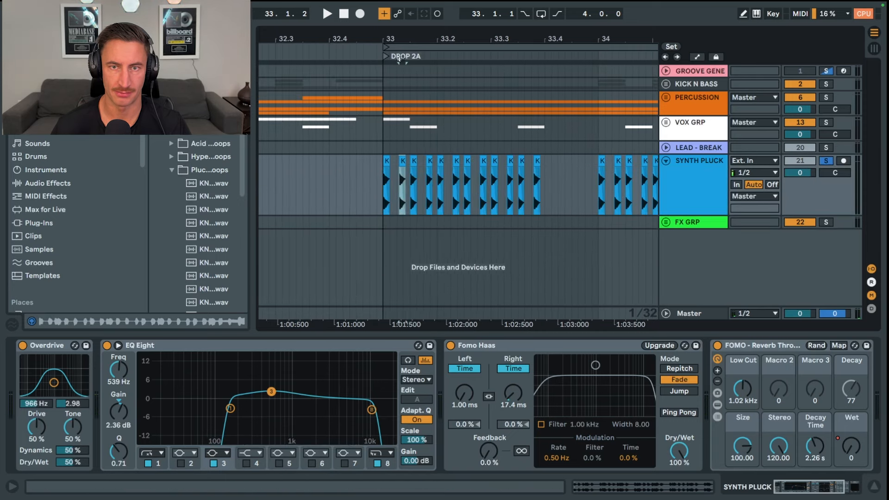
key("space")
- Show the pluck's automation, select the reverb throw's Wet ramp from 33.3.3 to 34.1.1, and play it
key("a")
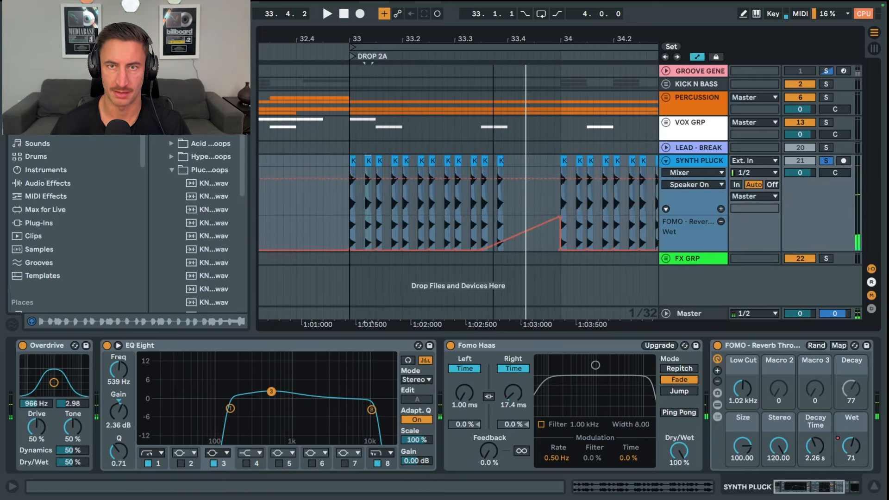
key("minus")
left_click_drag(486, 233, 530, 234)
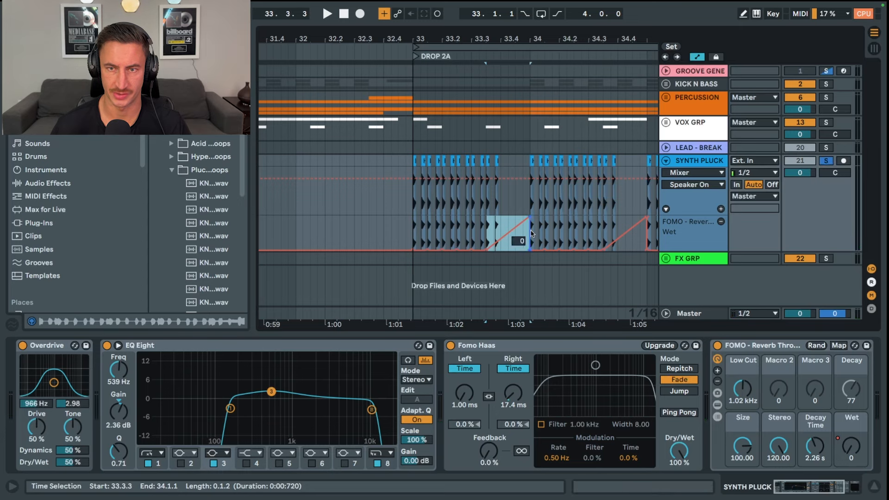
key("space")
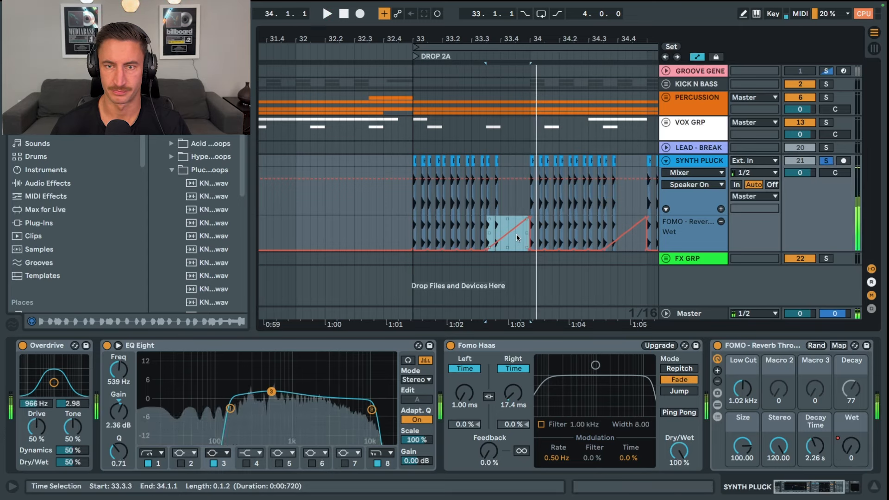
key("space")
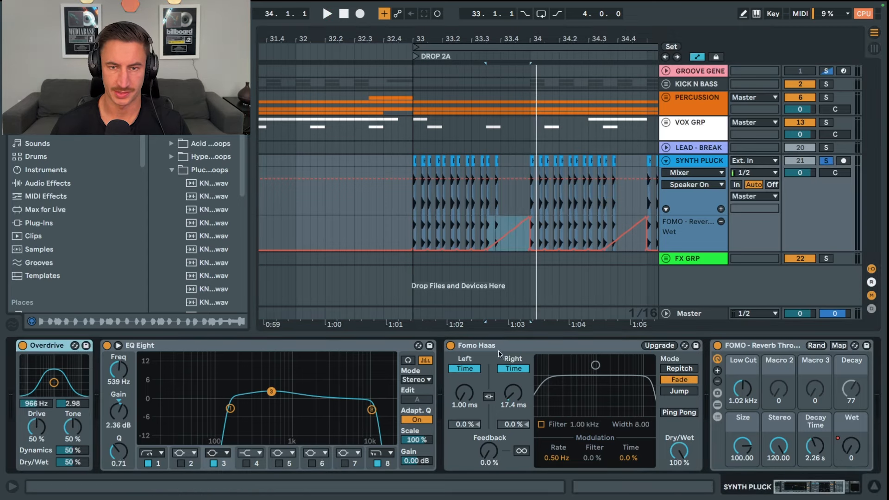
- Group the pluck's Overdrive, EQ Eight and Fomo Haas into an effect rack and compare playback with the rack bypassed and re-enabled
left_click(498, 348, "shift")
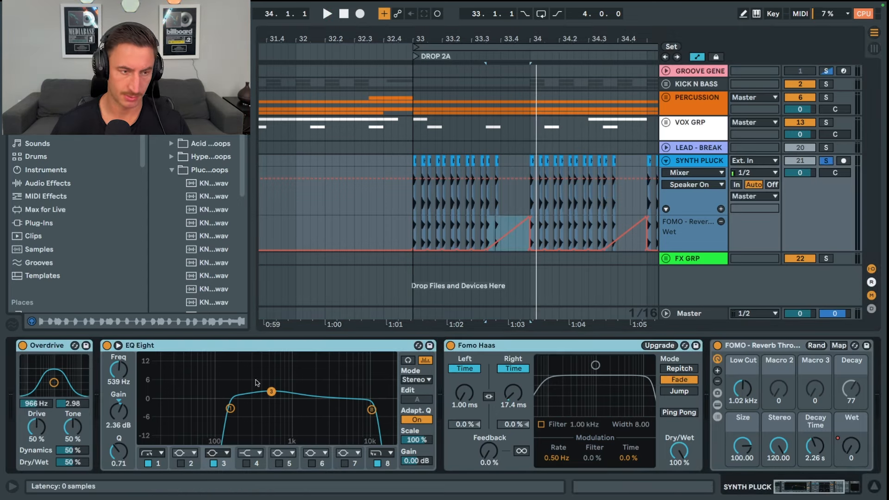
key("ctrl+g")
left_click(414, 196)
key("space")
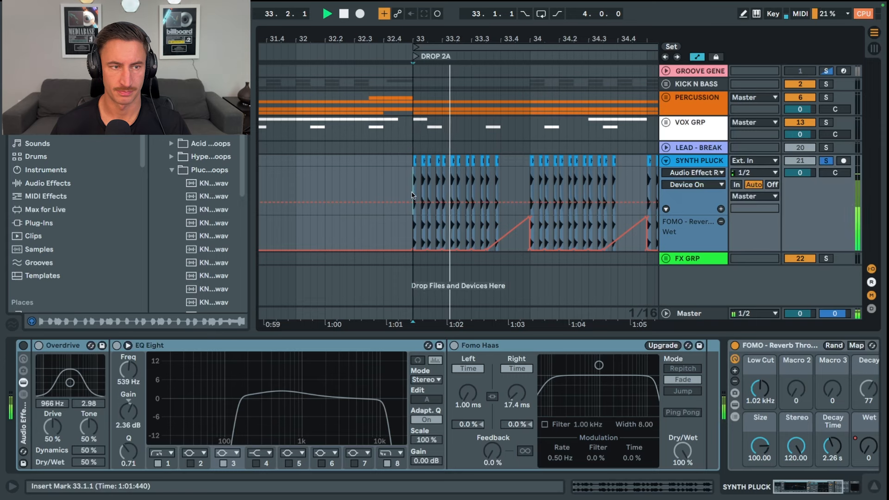
key("space")
left_click(23, 346)
- Compare the pluck from bar 33 with Overdrive switched off and back on
left_click(40, 346)
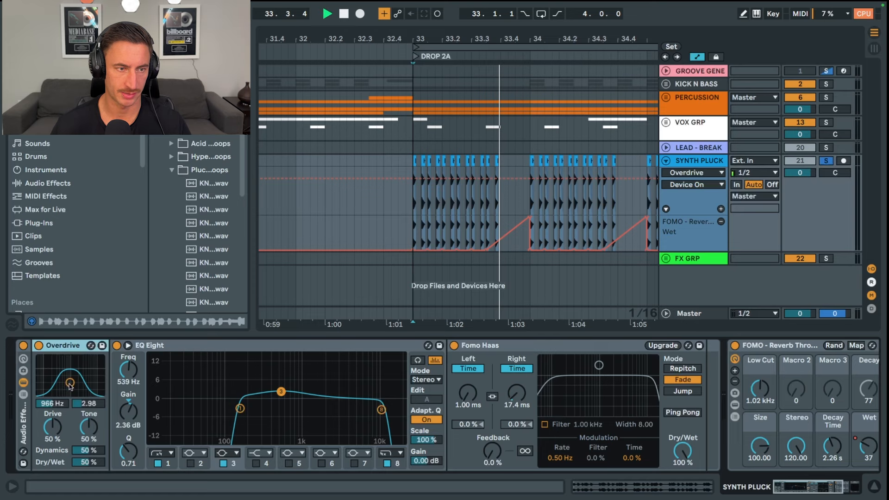
key("space")
left_click(39, 346)
key("space")
key("space")
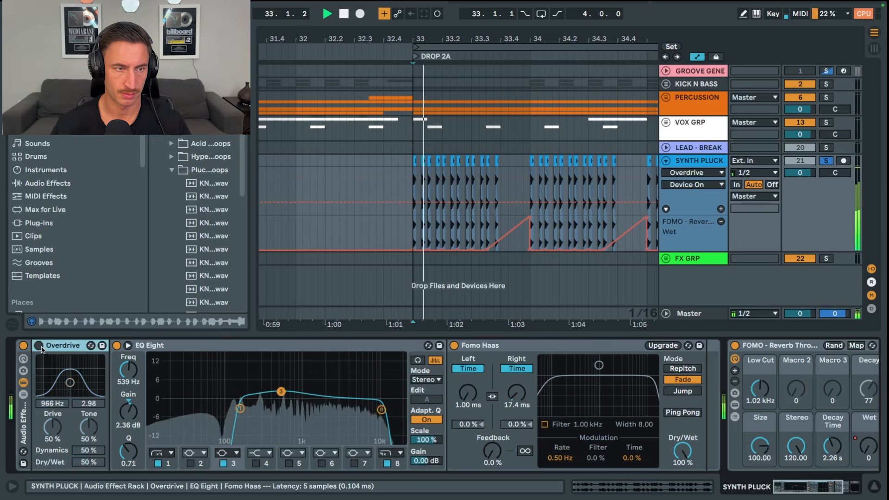
left_click(39, 346)
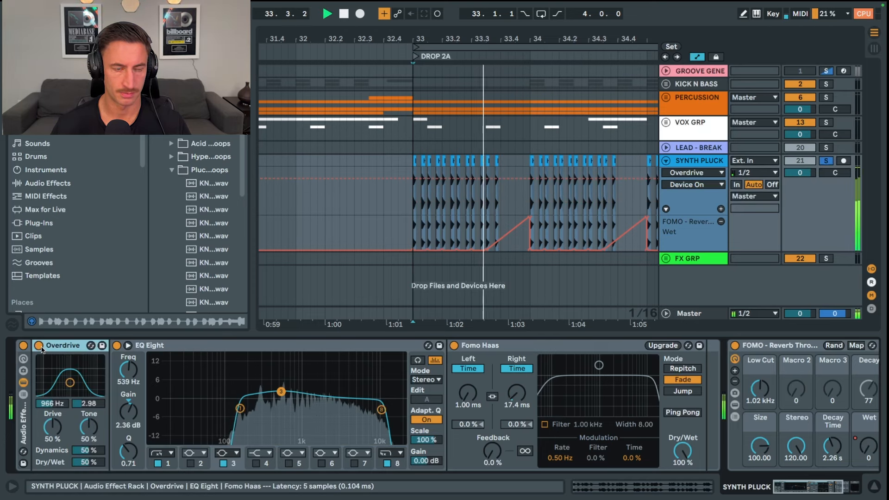
key("space")
- Inspect the pluck's EQ Eight low-cut and high-cut bands and compare playback from bar 33 with Fomo Haas switched off and on
left_click(239, 408)
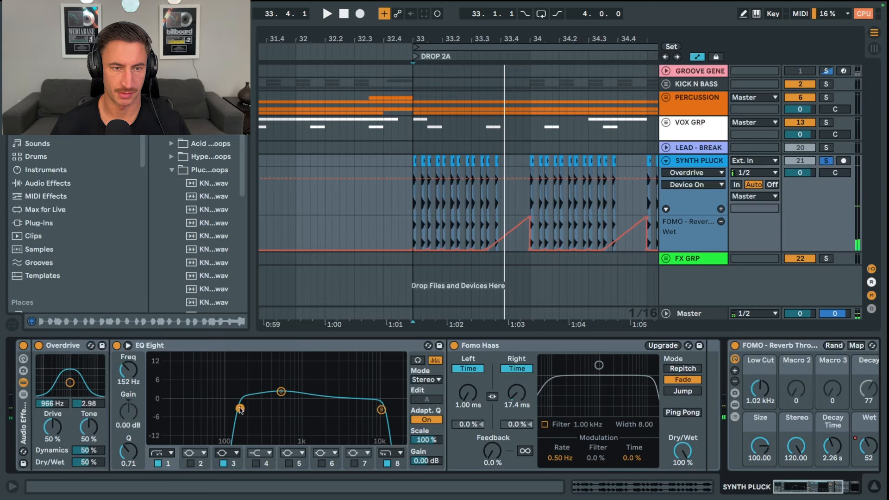
left_click(380, 410)
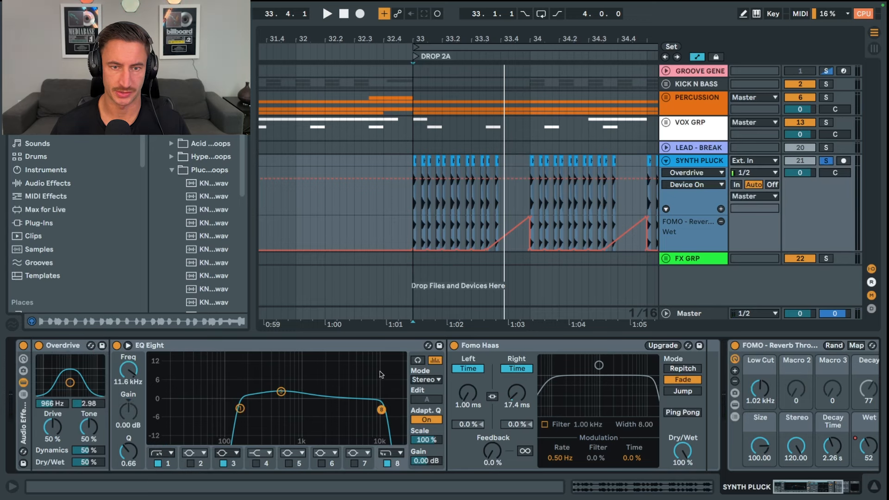
scroll(406, 396, "right", 5)
left_click(374, 349)
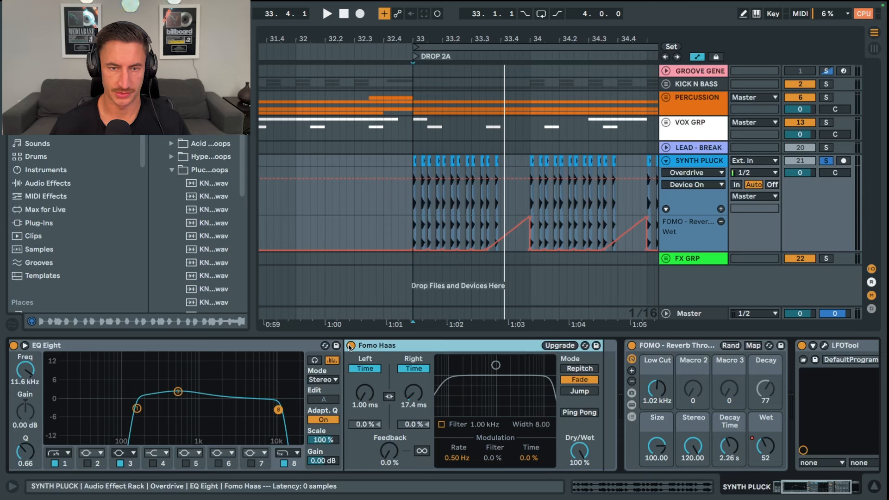
key("space")
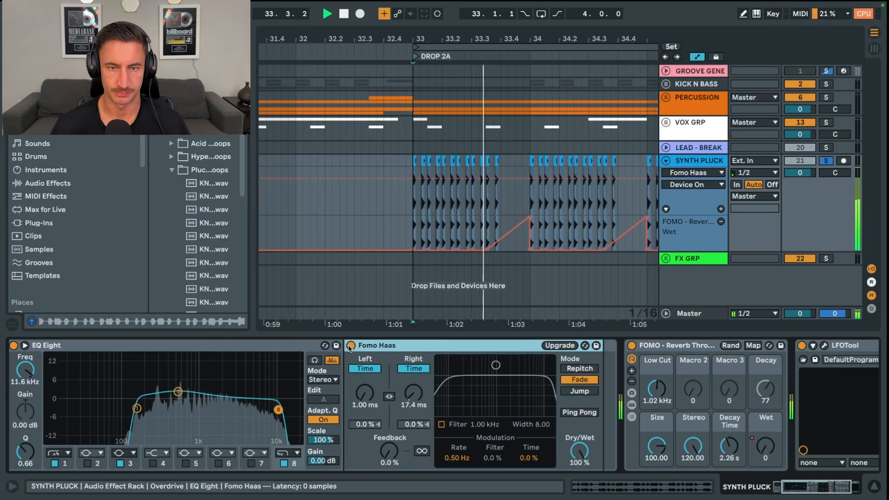
key("space")
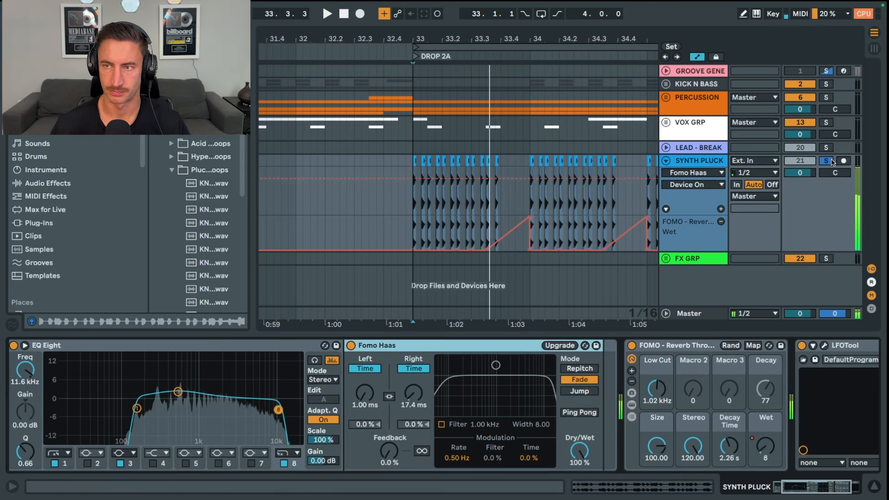
- Select the pluck clips from 33.1.1 to 34.1.1 with automation hidden and play DROP 2A unsoloed in the full mix
left_click_drag(413, 184, 529, 183)
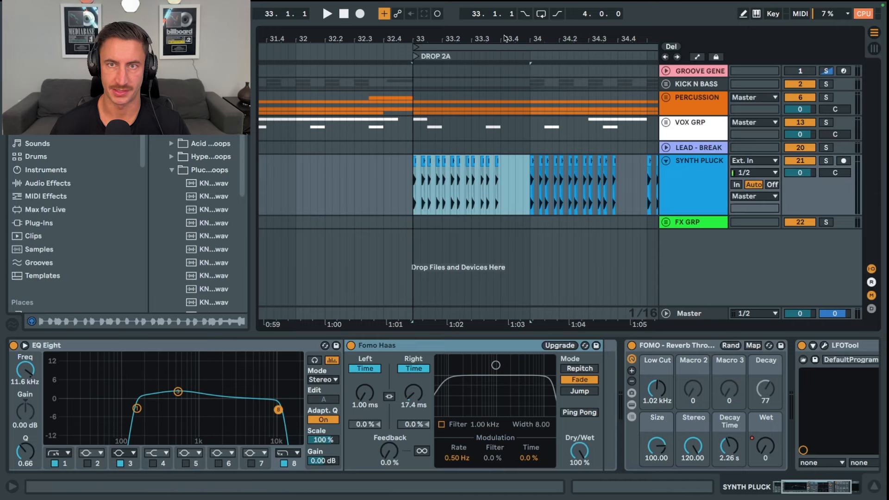
left_click_drag(505, 39, 505, 18)
scroll(520, 159, "right", 3)
key("space")
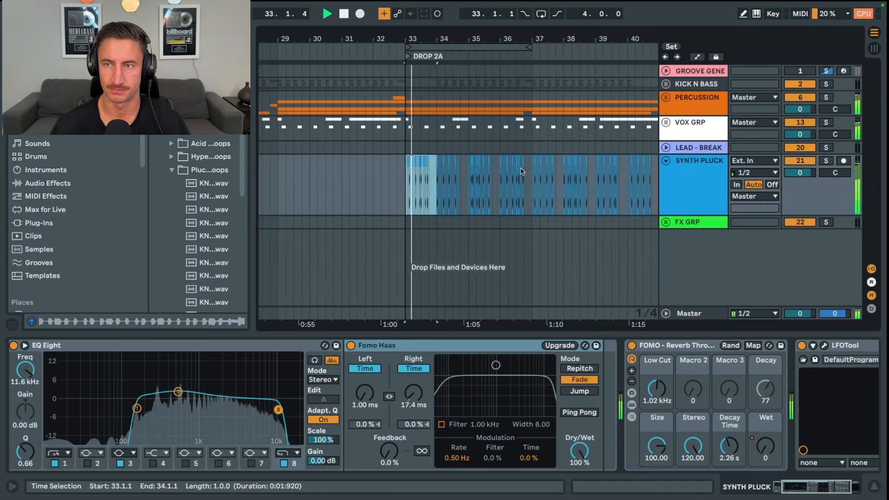
scroll(509, 175, "right", 2)
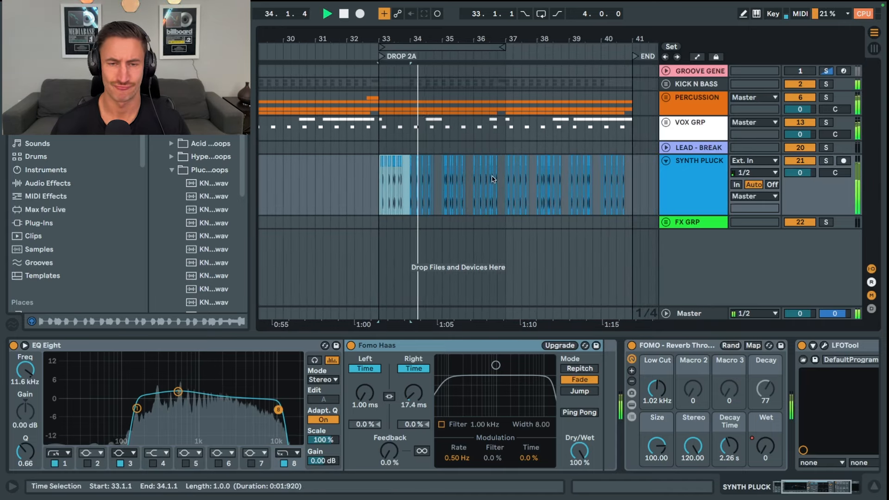
left_click_drag(455, 39, 455, 21)
scroll(476, 132, "left", 1)
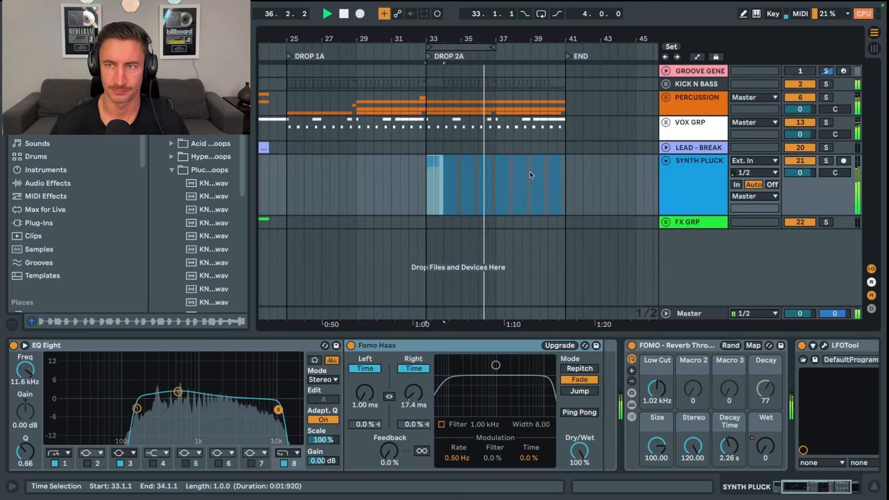
- Open the FX group at the INTRO, select the Impact 01 clip and play it with the IMPACT track soloed
left_click_drag(355, 39, 355, 47)
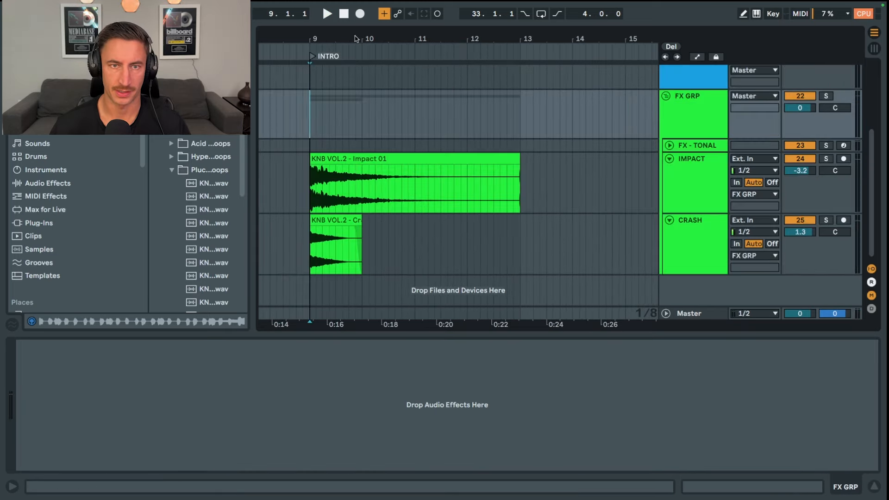
left_click(363, 158)
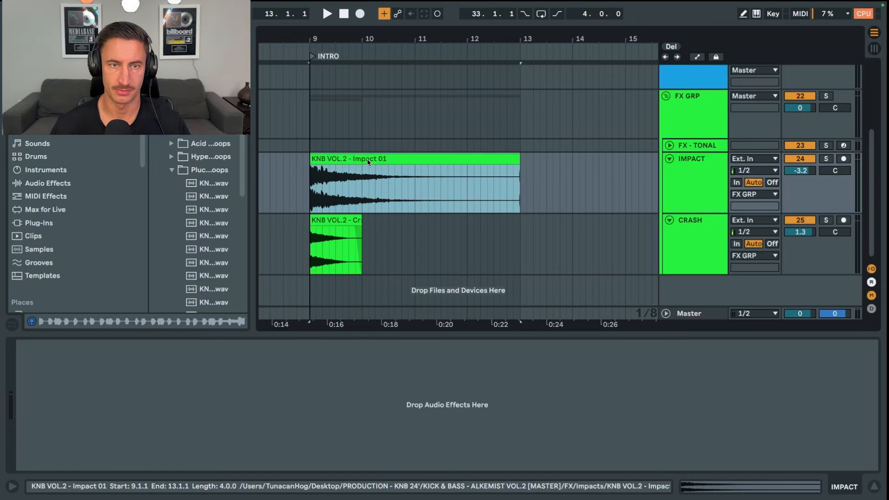
key("space")
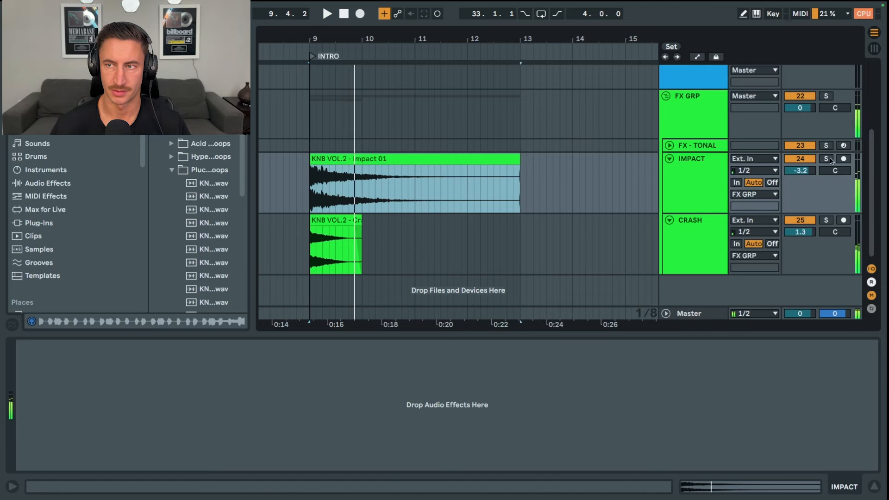
left_click(825, 159)
key("space")
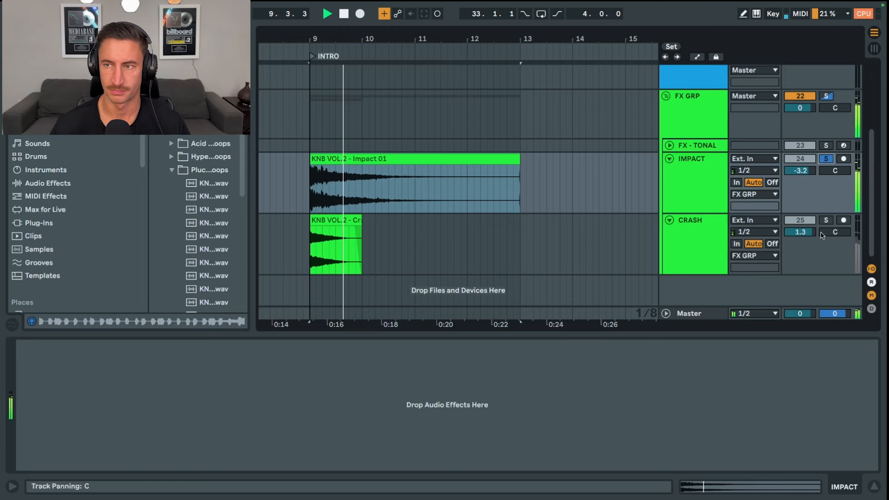
- Select the CRASH track and play its clip soloed from bar 9
left_click(697, 241)
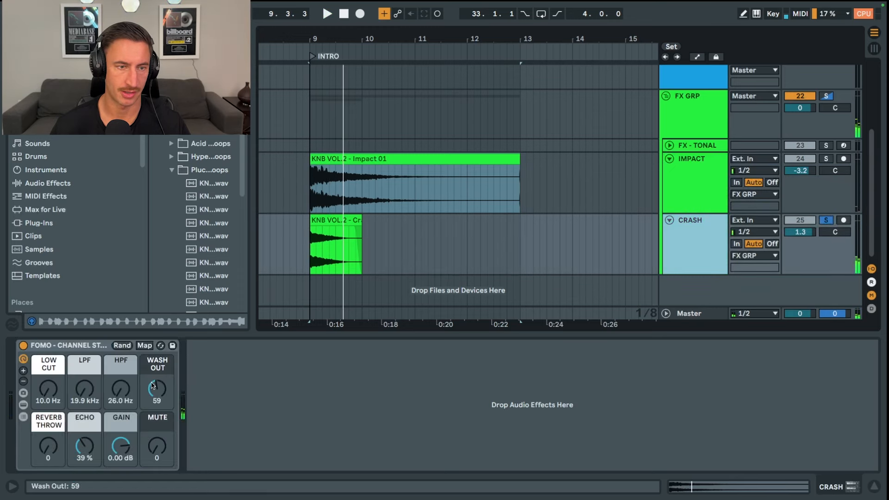
key("space")
left_click_drag(401, 40, 400, 19)
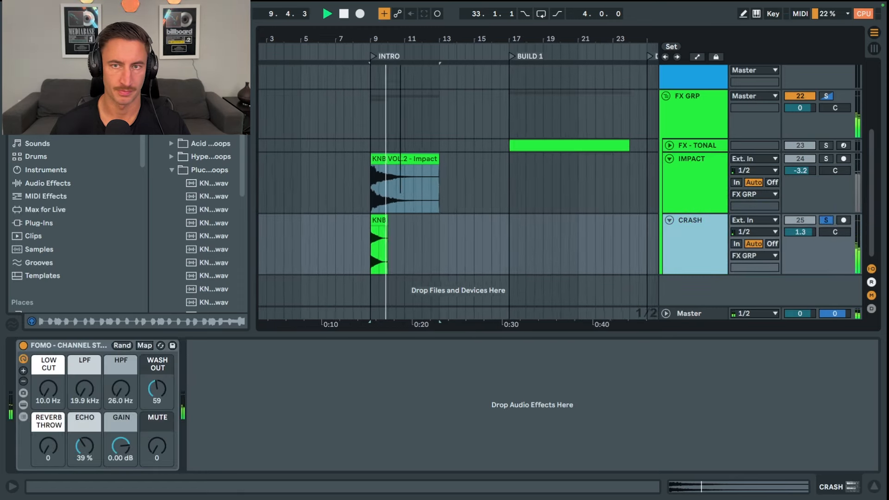
- Unfold the FX - TONAL track and play its BUILD 1 clip soloed and in the full mix
left_click(669, 145)
left_click(535, 147)
key("space")
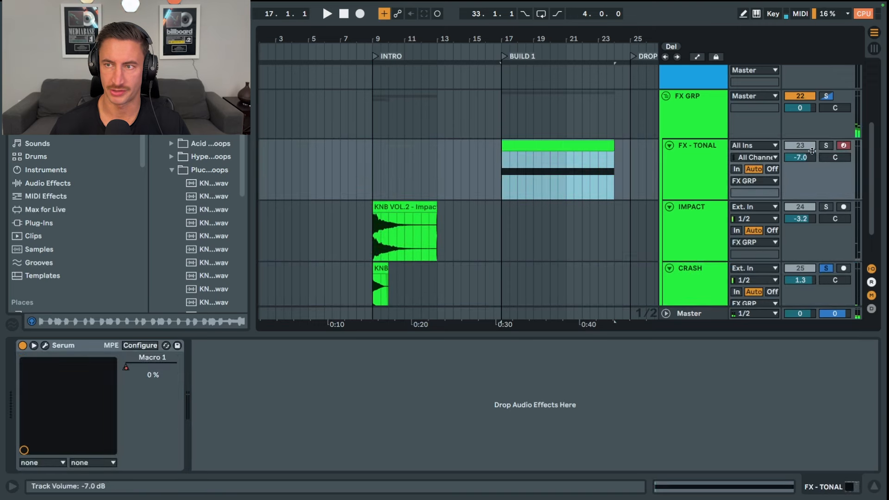
left_click(826, 146)
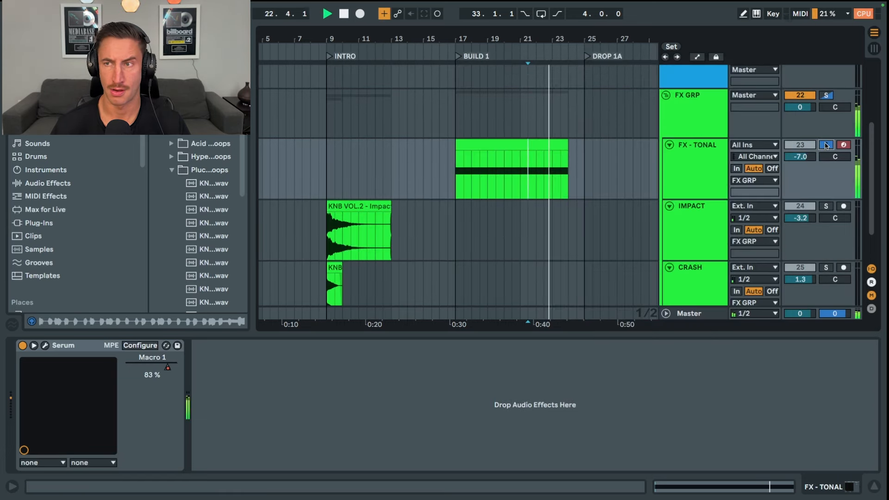
left_click(826, 146)
left_click(826, 145)
left_click(826, 146)
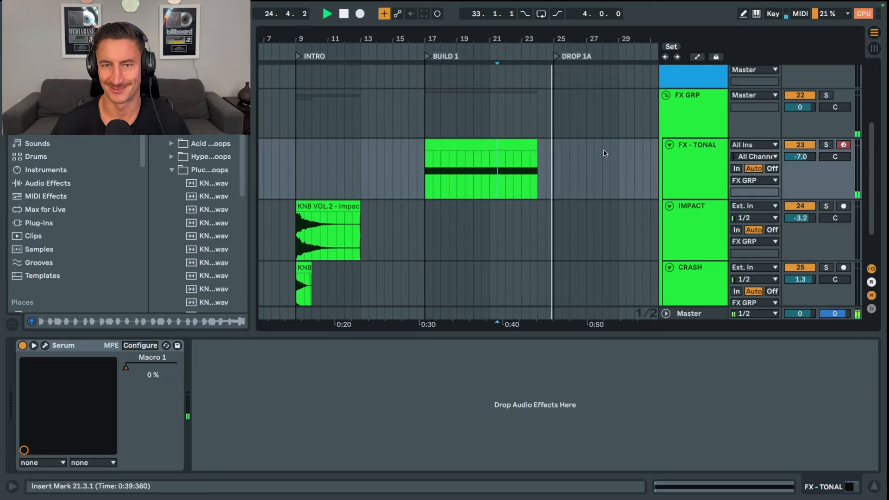
- Collapse the FX group and examine the Master track's MONO, Utility and Saturator devices
left_click(681, 107)
left_click(665, 95)
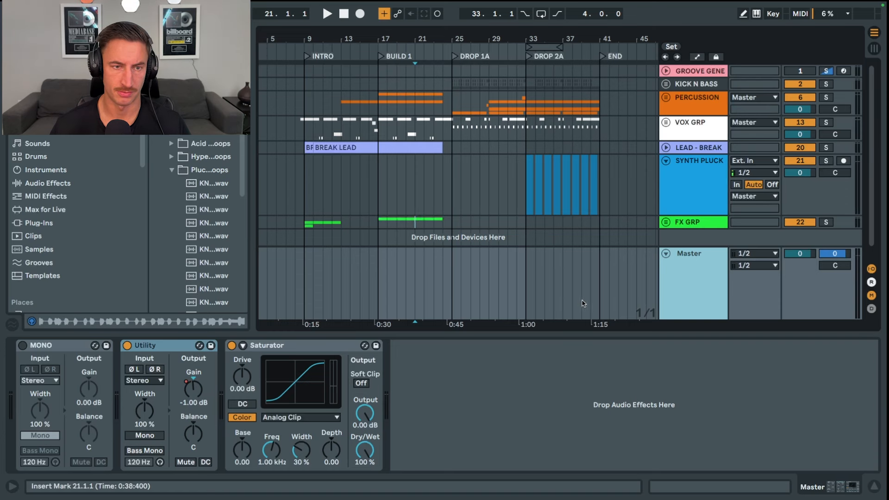
left_click(460, 356)
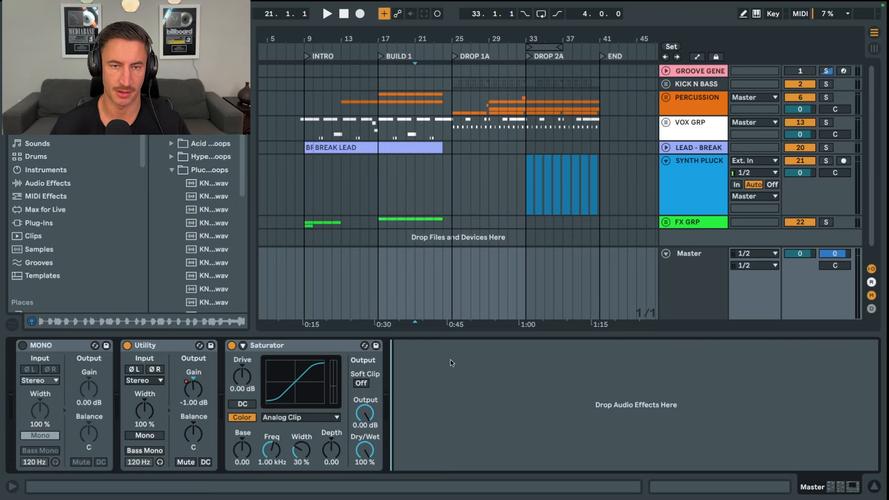
- Play the full arrangement from the start of BUILD 1 at 17.1.1 with automation hidden
scroll(481, 210, "down", 1)
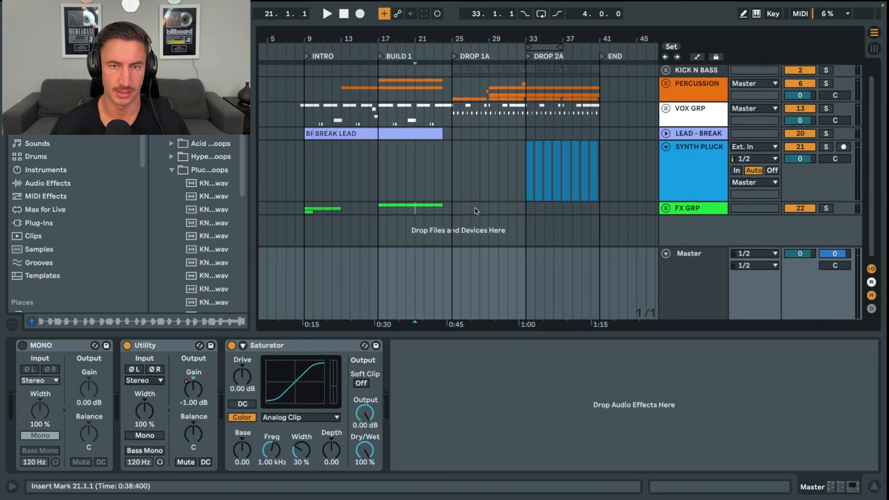
key("a")
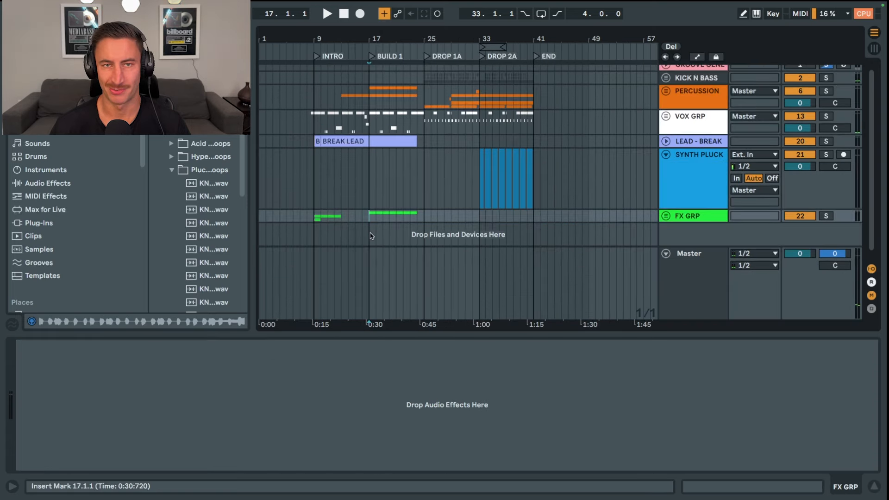
key("space")
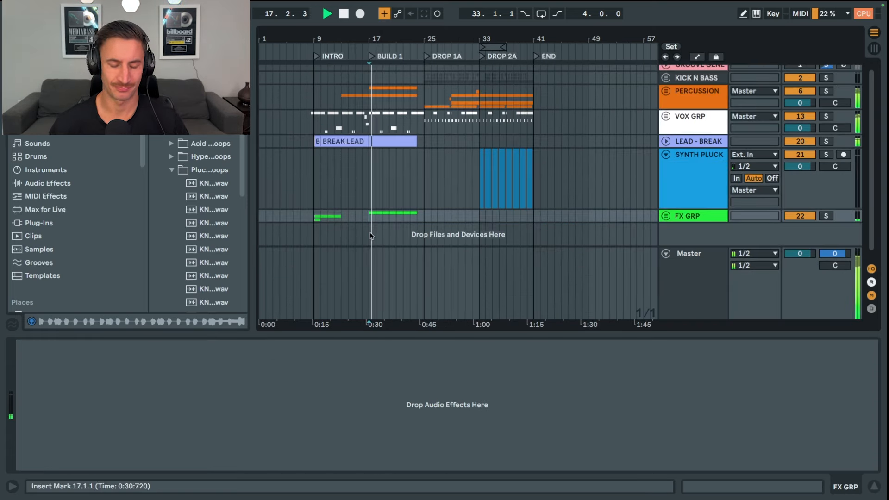